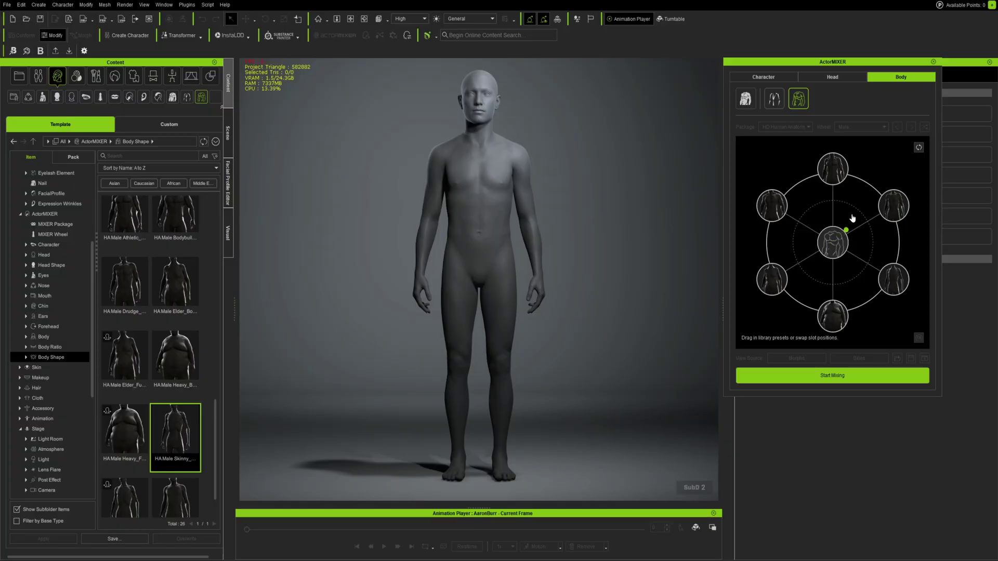
# Blend the ActorMIXER body toward a much more muscular preset.
pyautogui.moveTo(846, 229); pyautogui.dragTo(794, 200)
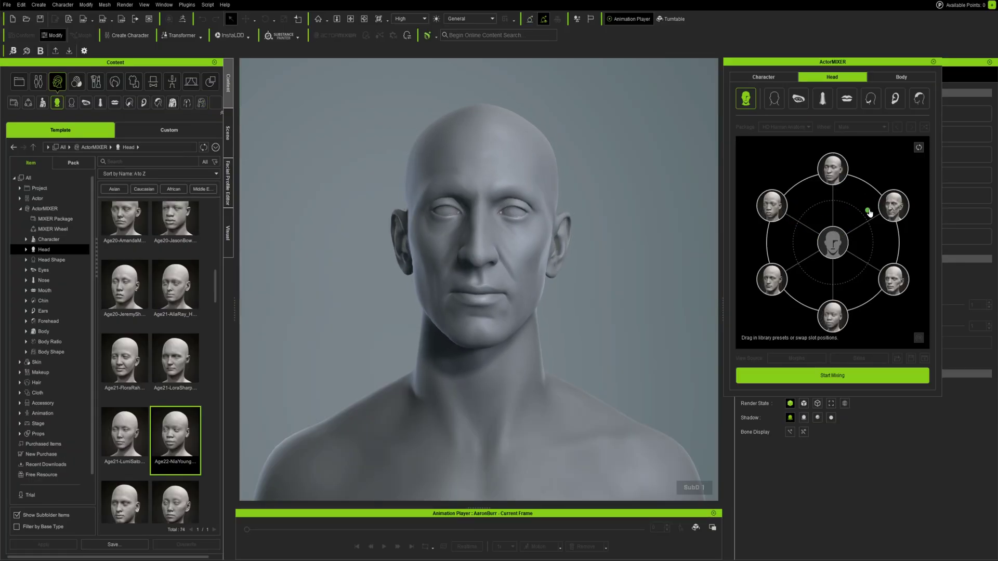
# Blend the head between the surrounding head presets on the Head wheel.
pyautogui.moveTo(868, 213); pyautogui.dragTo(787, 239)
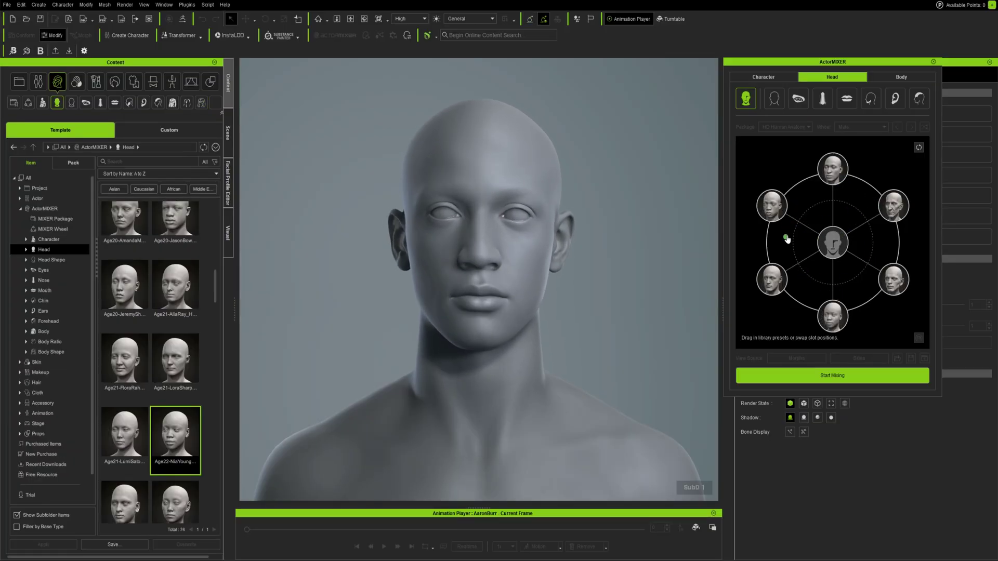
# Swap two head preset slots and shift the head blend toward another preset.
pyautogui.moveTo(893, 205); pyautogui.dragTo(772, 280)
pyautogui.moveTo(781, 233)
pyautogui.mouseDown()
pyautogui.moveTo(781, 248)
pyautogui.moveTo(785, 224)
pyautogui.mouseUp()
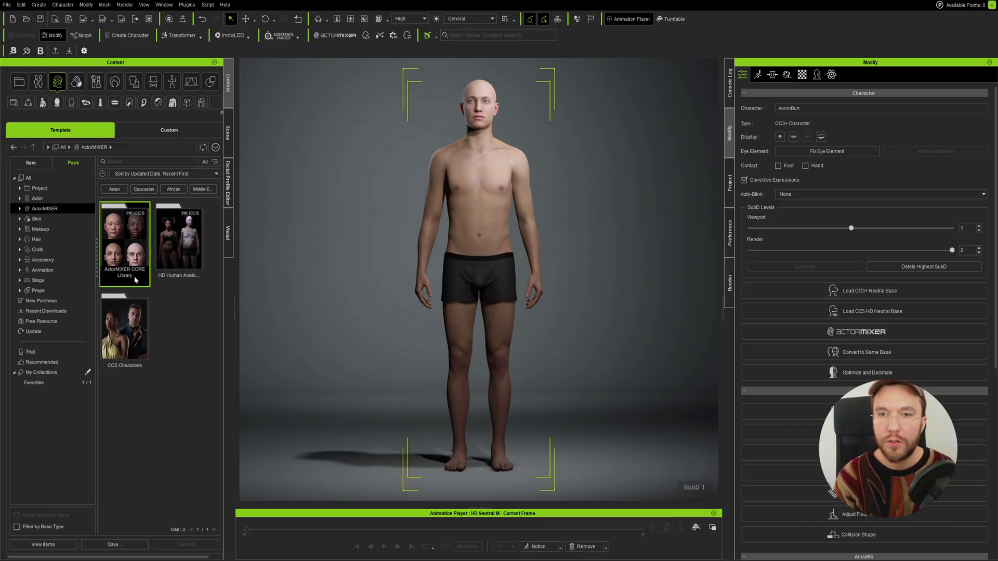
# Open the ActorMIXER CORE Library and browse its Eyes, Nose, Mouth, Chin, Head and Skin presets.
pyautogui.doubleClick(133, 244)
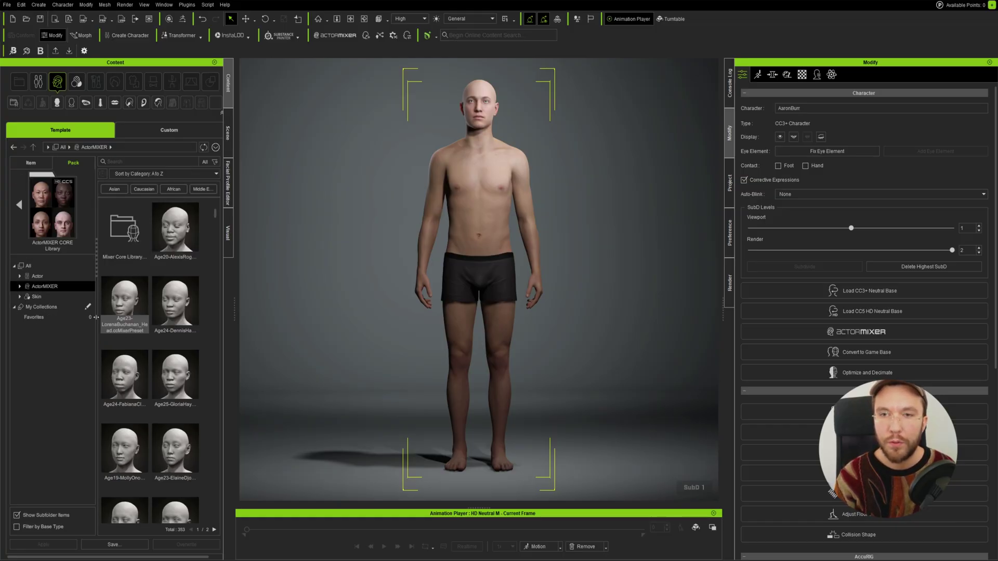
pyautogui.click(58, 329)
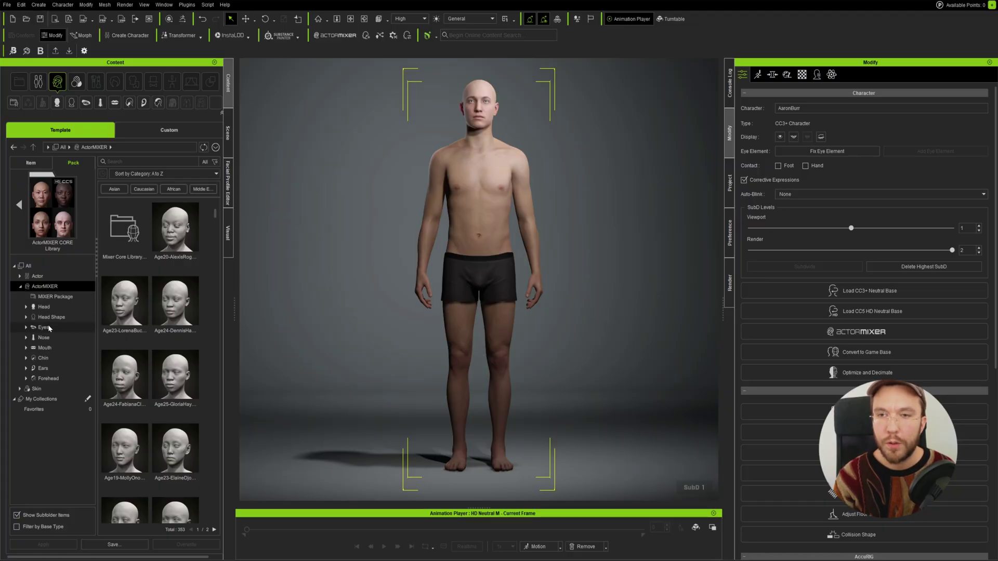
pyautogui.click(48, 338)
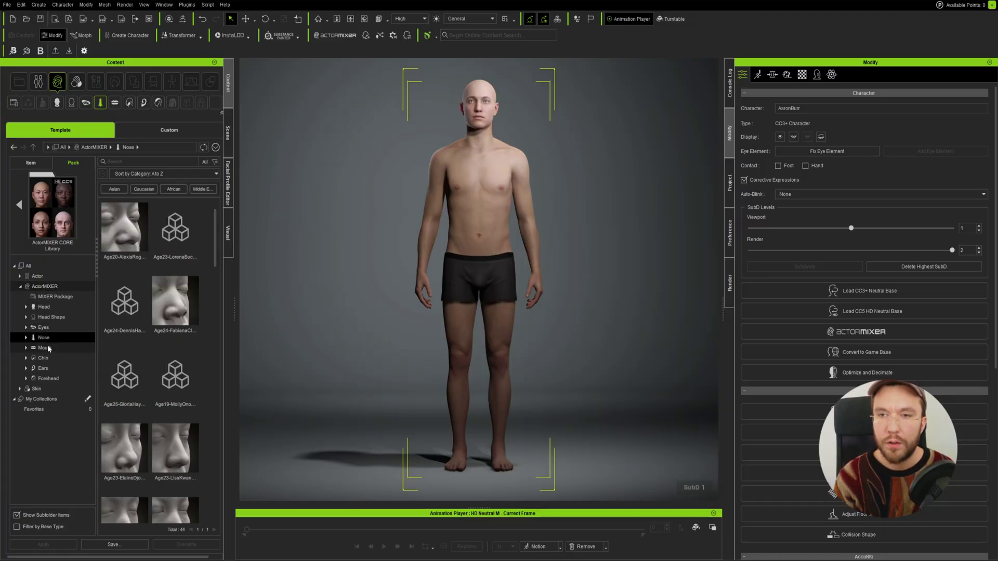
pyautogui.click(46, 349)
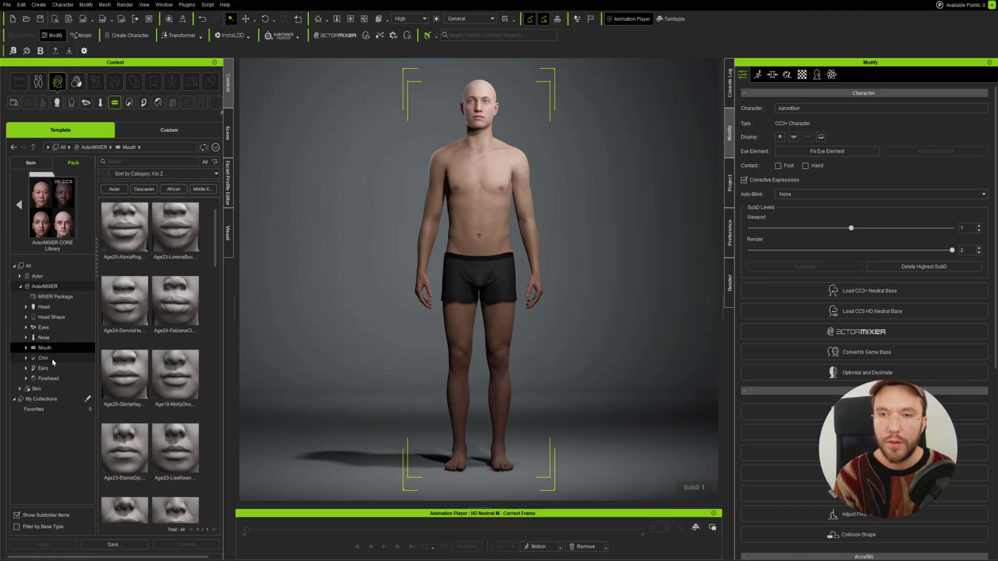
pyautogui.click(52, 359)
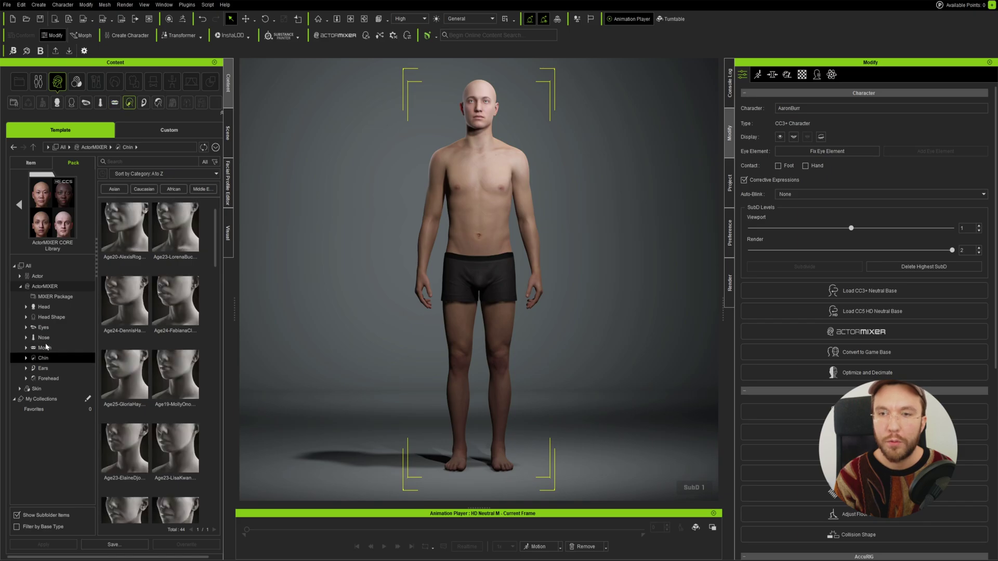
pyautogui.click(50, 307)
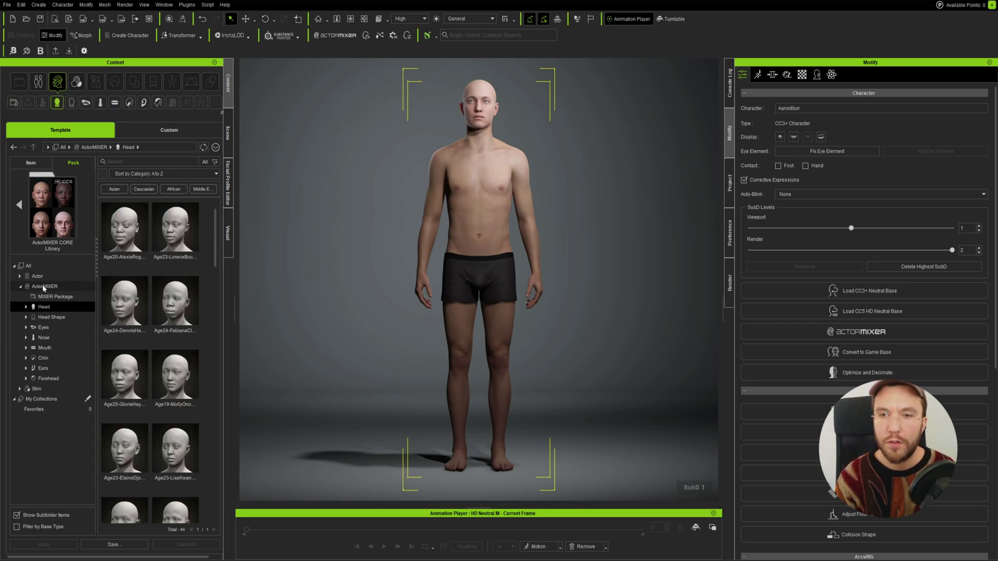
pyautogui.click(38, 389)
# Compare several dark skin presets, then select the HD Neutral M character template.
pyautogui.scroll(-5, 154, 350)
pyautogui.scroll(-1, 156, 354)
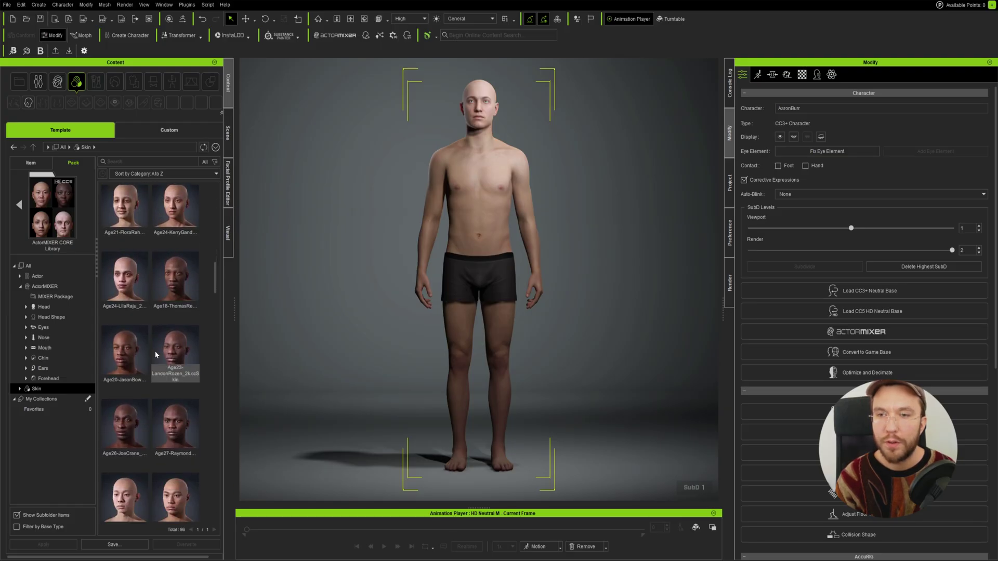
pyautogui.click(170, 367)
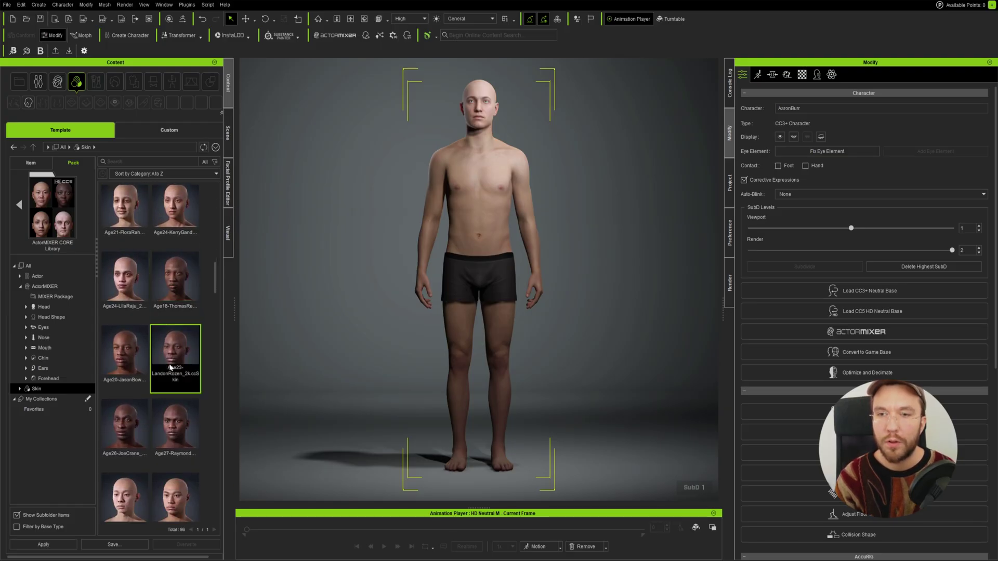
pyautogui.click(174, 423)
pyautogui.click(139, 422)
pyautogui.scroll(-7, 140, 418)
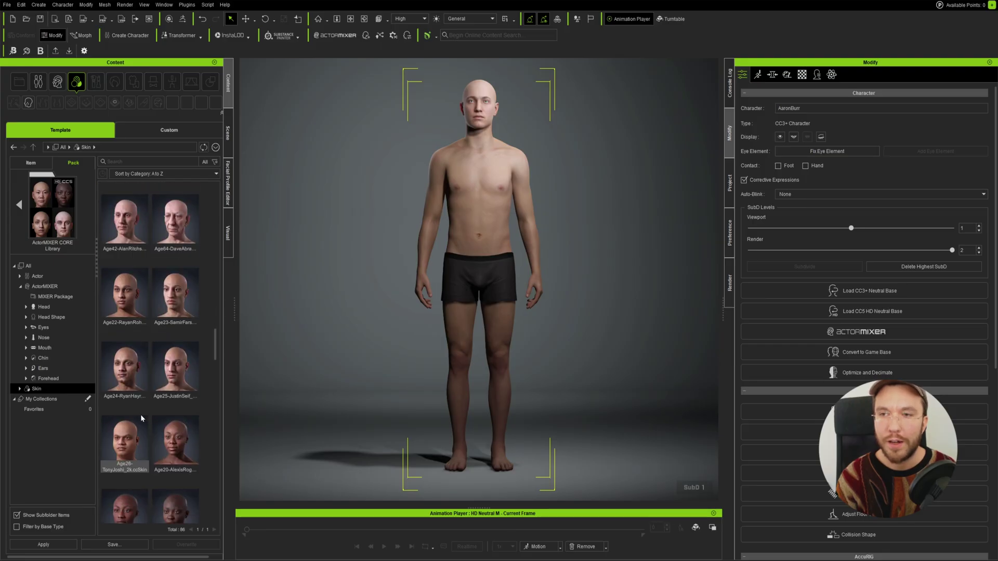
pyautogui.click(172, 365)
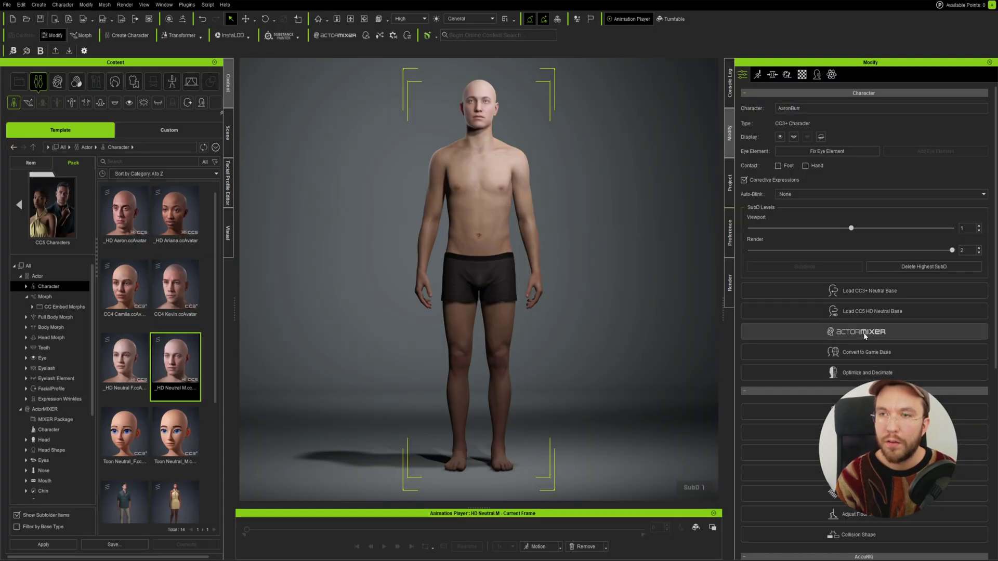
# Start an ActorMIXER session with Current as the starting base.
pyautogui.click(866, 333)
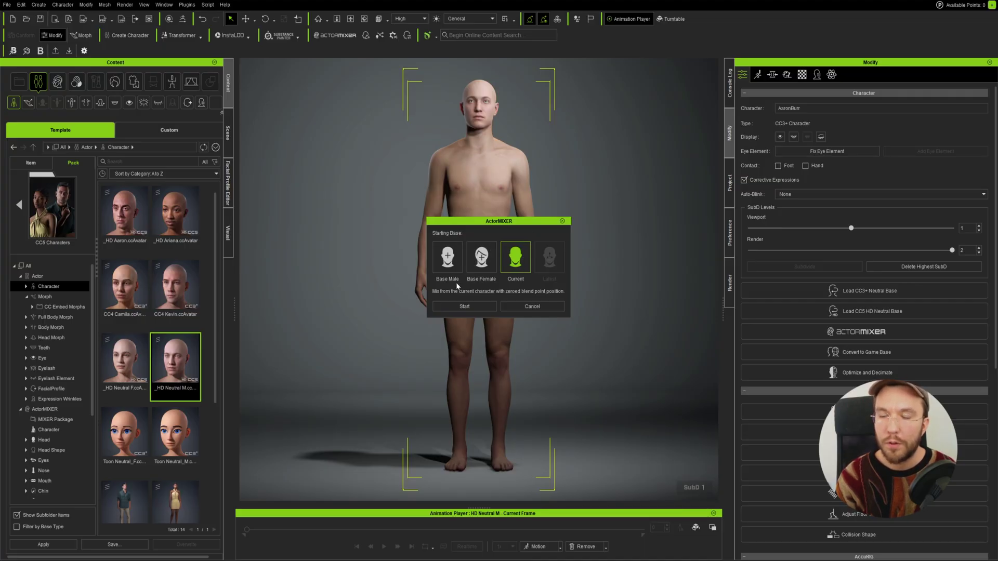
pyautogui.click(467, 307)
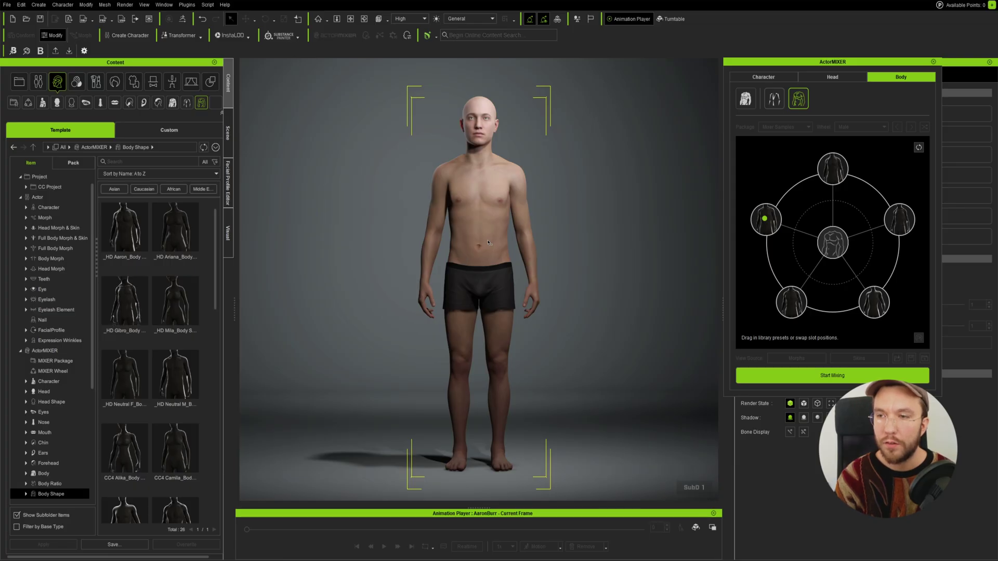
# Exit ActorMIXER and set the viewport subdivision level to SubD 2.
pyautogui.click(488, 241)
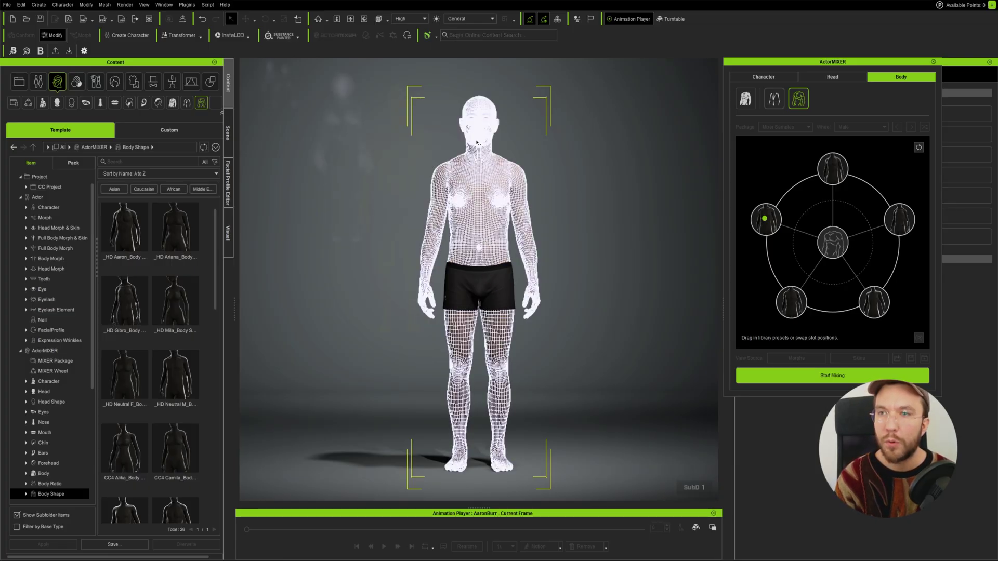
pyautogui.press('Escape')
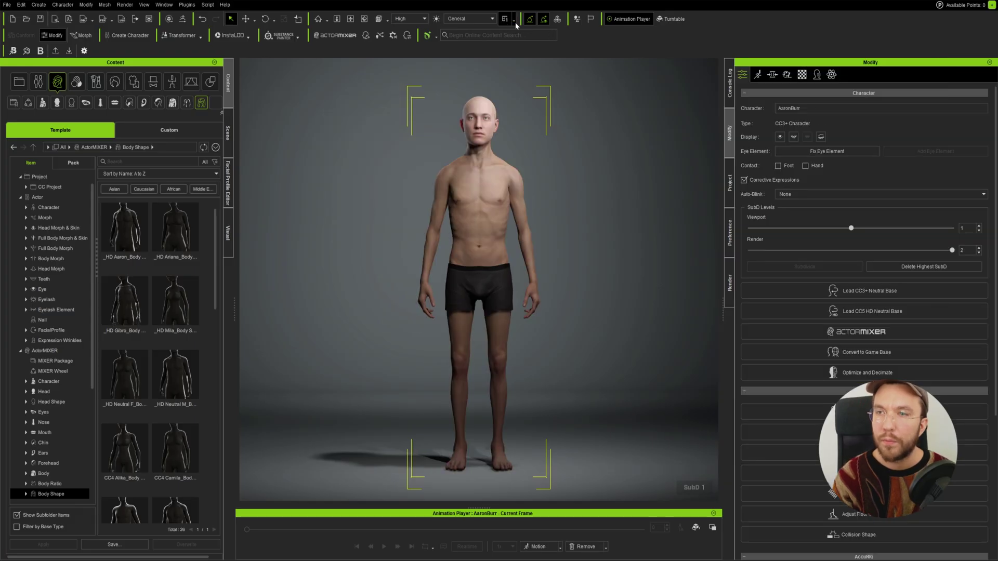
pyautogui.click(514, 22)
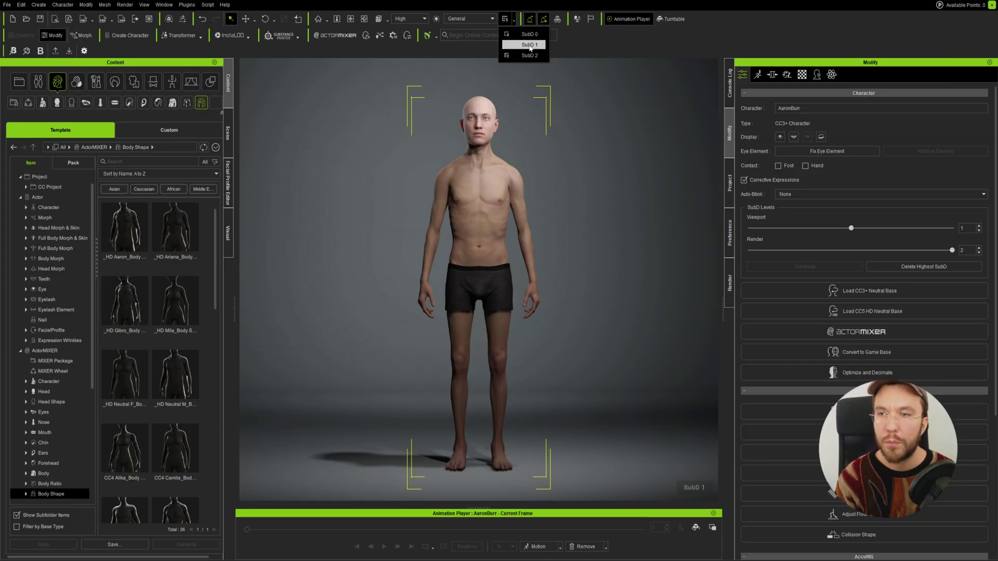
pyautogui.click(530, 50)
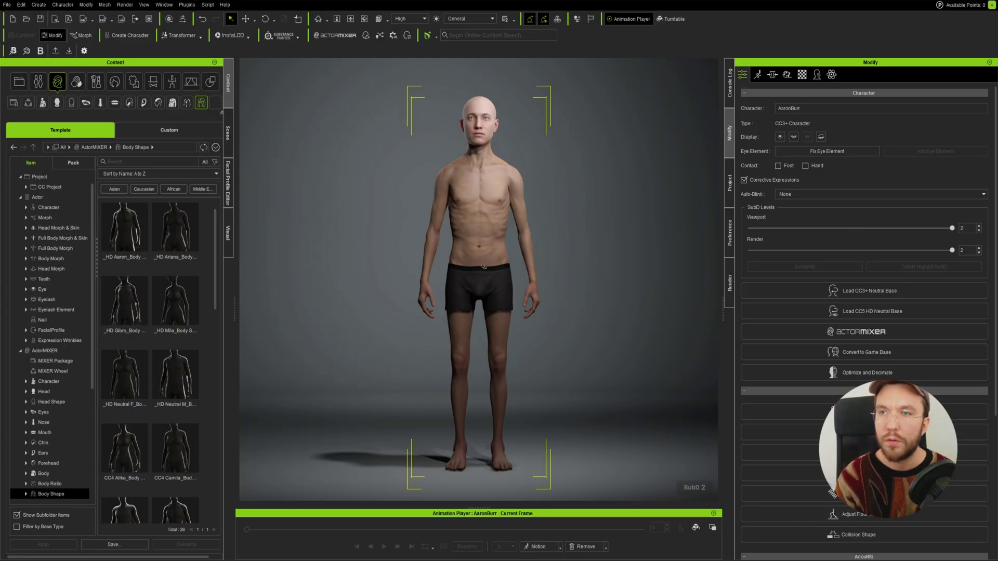
# Frame the whole character in the viewport and turn on the performance statistics.
pyautogui.scroll(8, 481, 233)
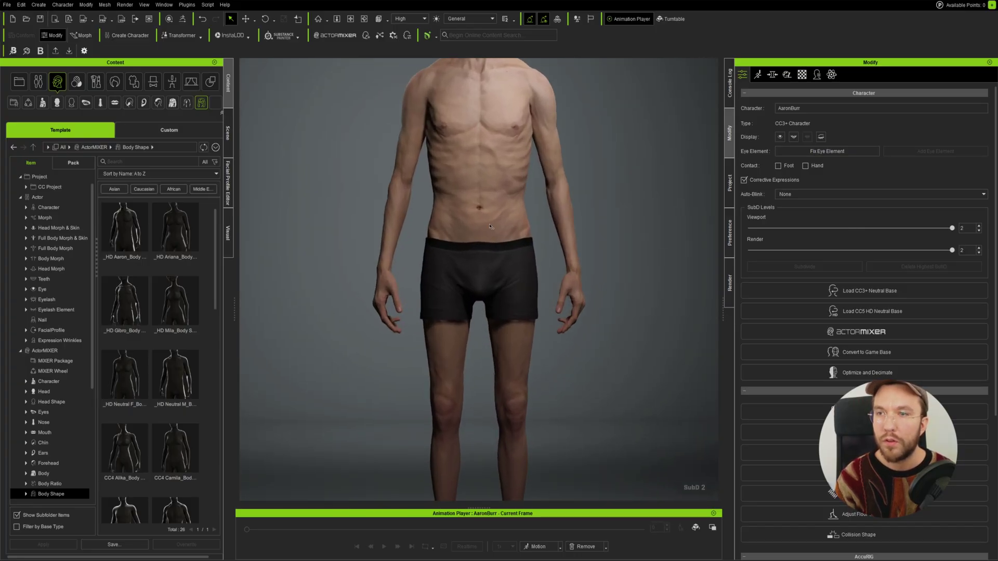
pyautogui.moveTo(489, 209); pyautogui.dragTo(582, 370, button='right')
pyautogui.press('f')
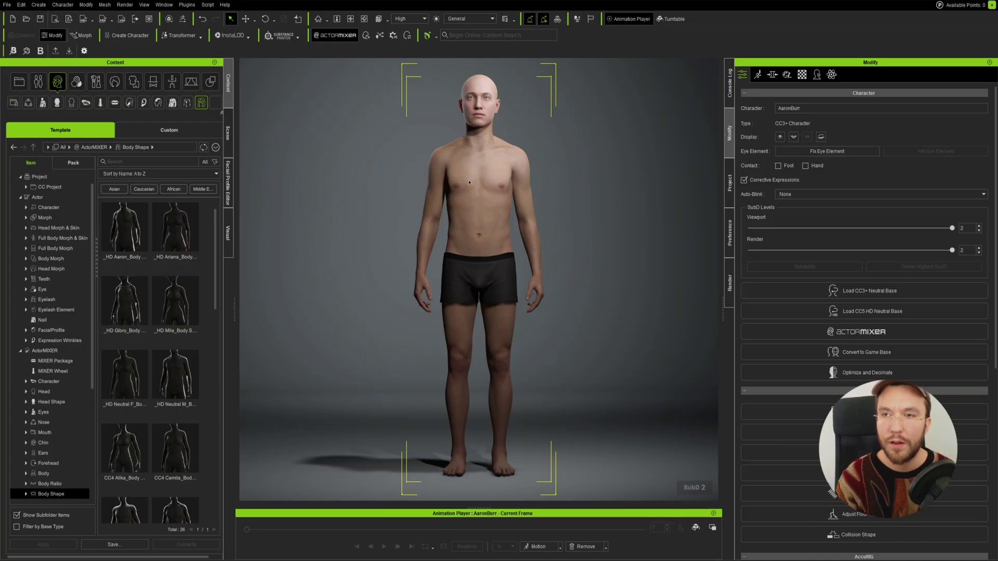
pyautogui.hotkey('ctrl', 'i')
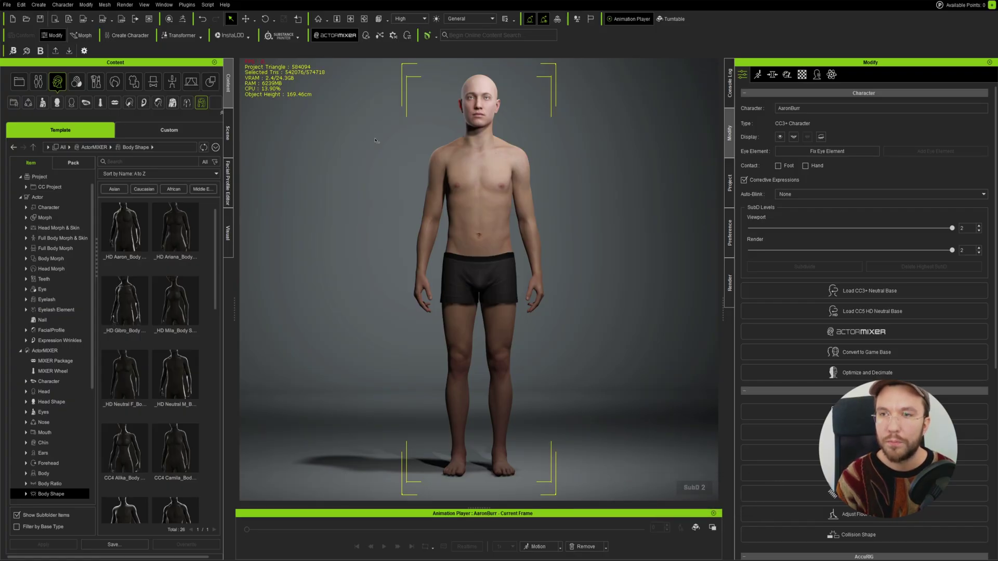
# Start a new ActorMIXER mix from Current and hide the Boxers through Brows_Light items.
pyautogui.click(871, 332)
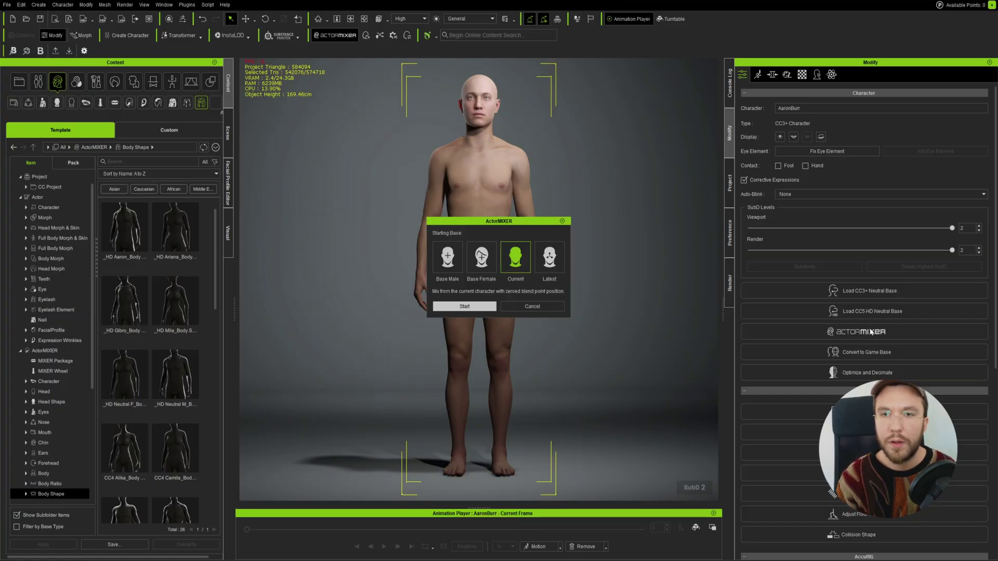
pyautogui.click(464, 306)
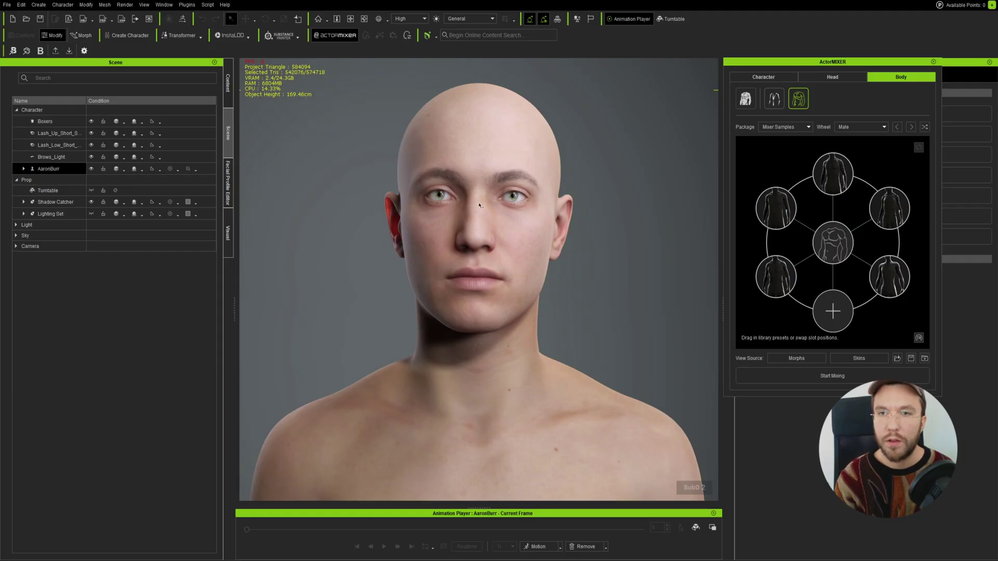
pyautogui.click(67, 155)
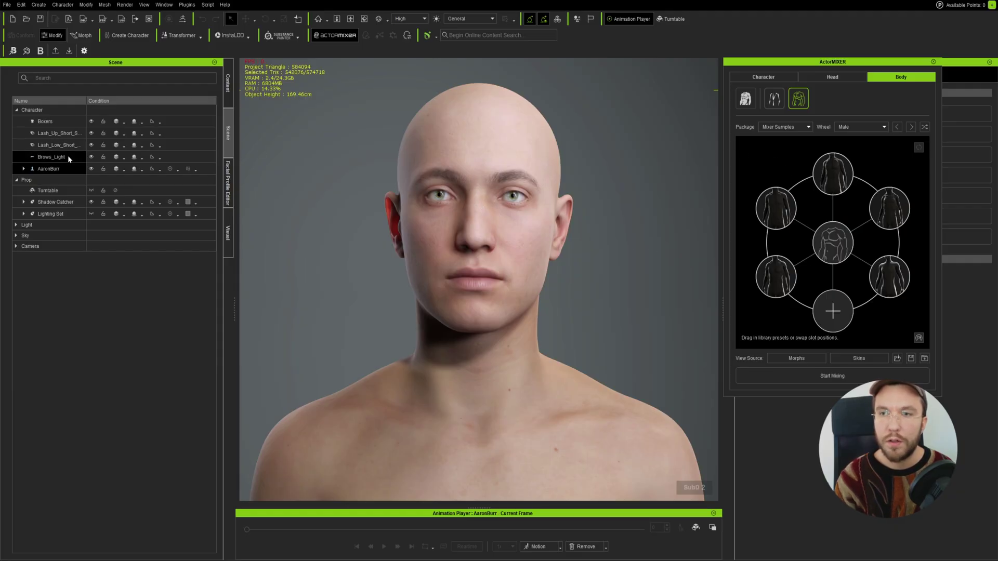
pyautogui.keyDown('shift'); pyautogui.click(57, 120); pyautogui.keyUp('shift')
pyautogui.click(91, 121)
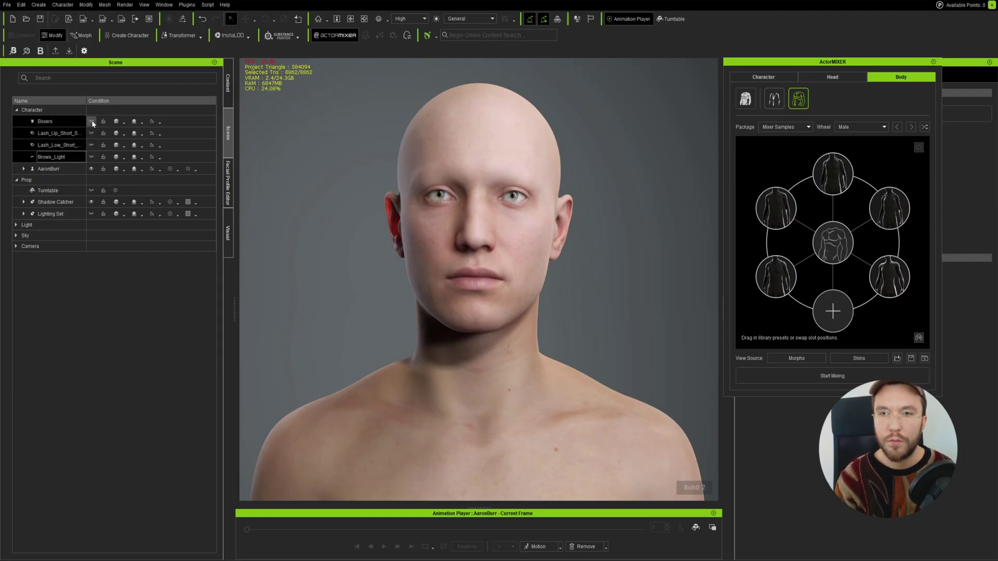
pyautogui.press('F1')
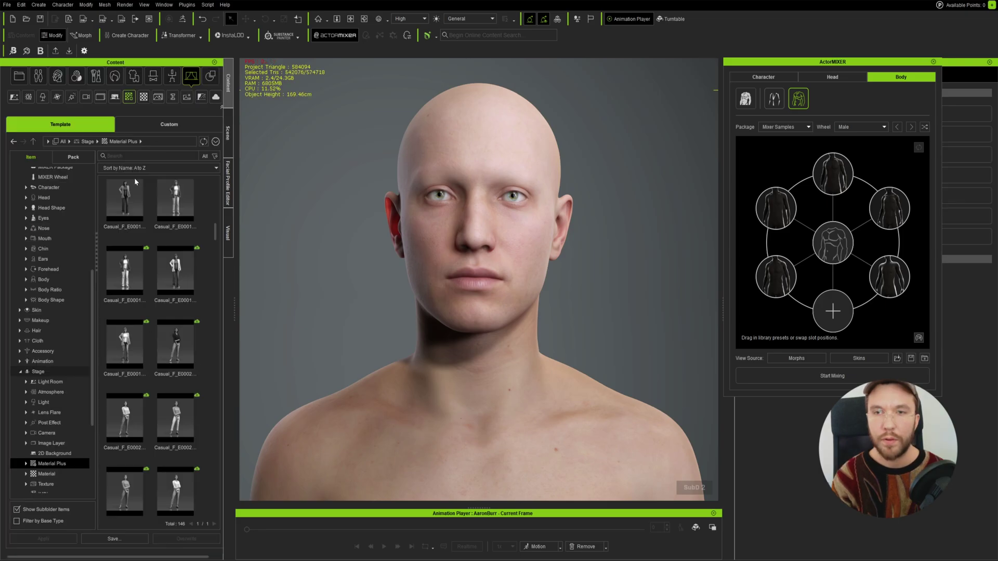
pyautogui.click(118, 156)
pyautogui.write('manne')
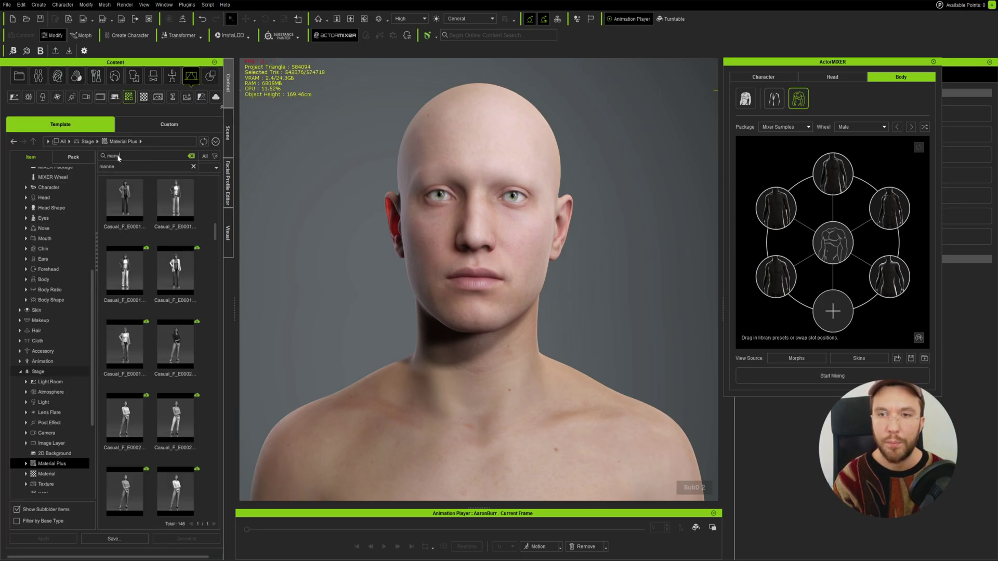
pyautogui.press('Return')
pyautogui.moveTo(124, 208); pyautogui.dragTo(500, 229)
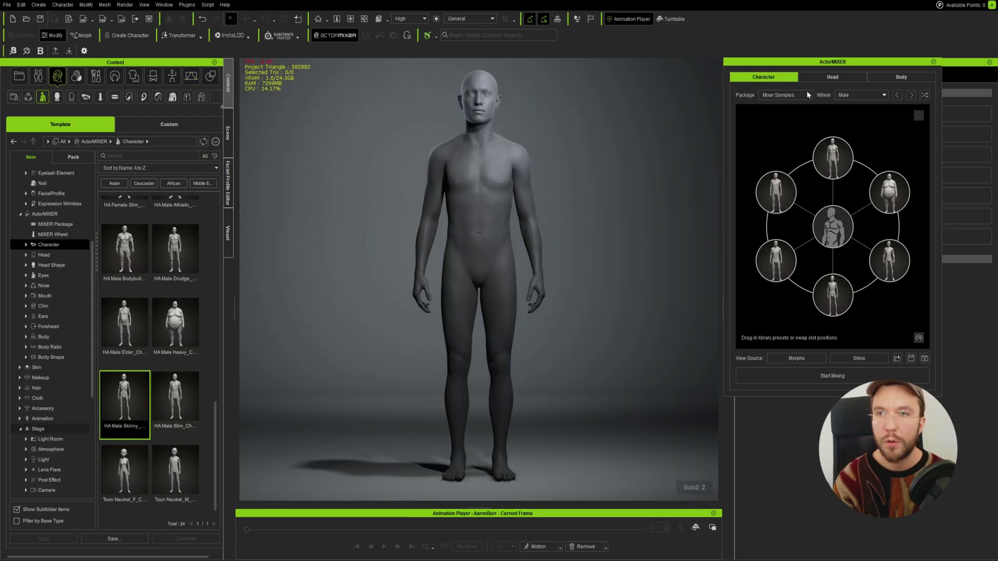
# Load HA Male Heavy, Heavy_B and Skinny bodies onto the Body Shape wheel slots.
pyautogui.click(898, 81)
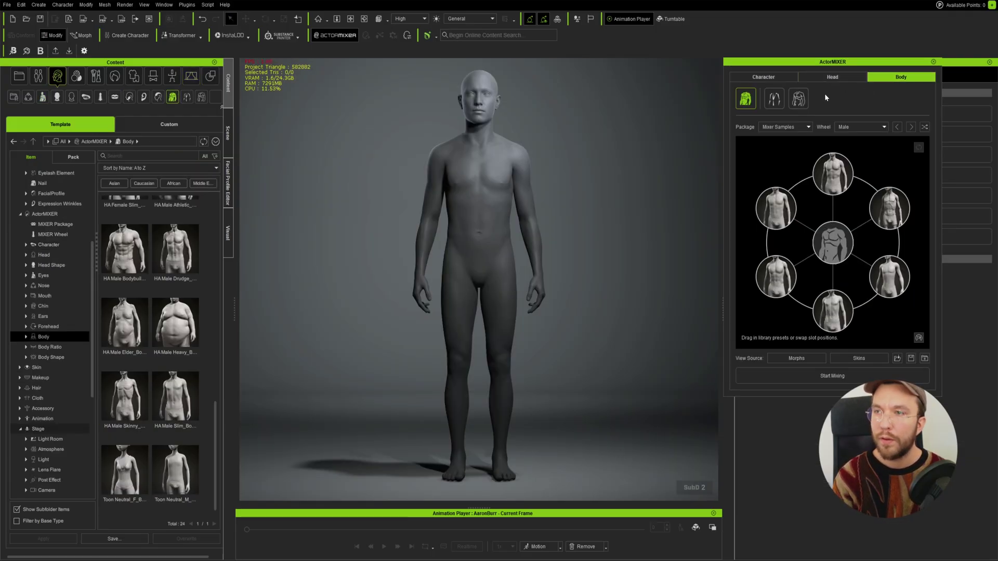
pyautogui.click(798, 98)
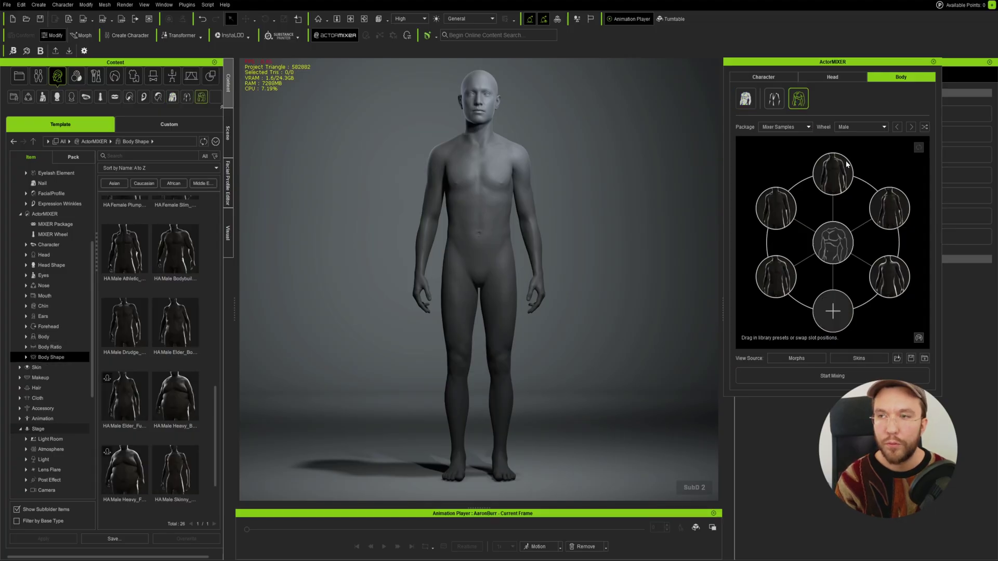
pyautogui.moveTo(176, 400); pyautogui.dragTo(833, 311)
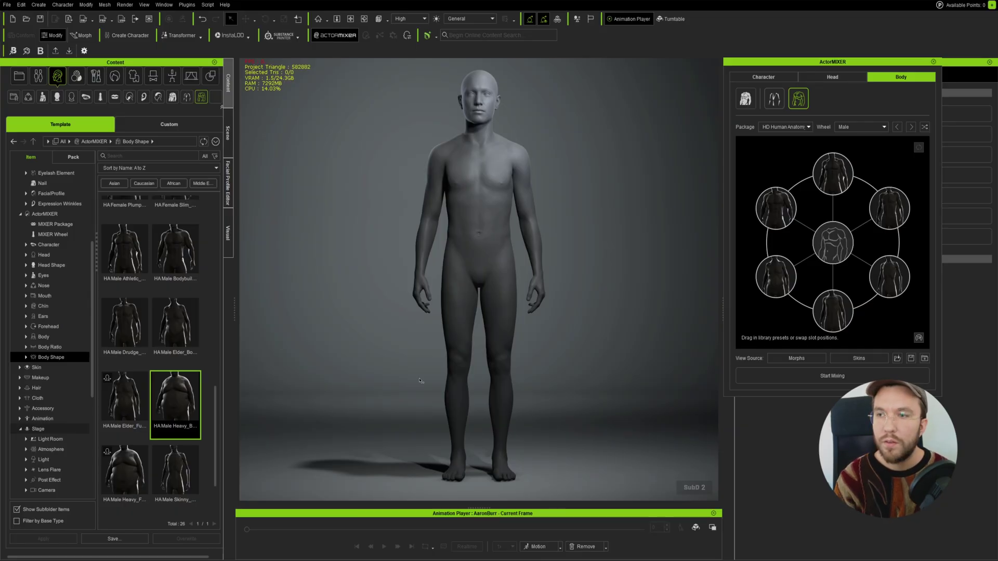
pyautogui.moveTo(160, 406); pyautogui.dragTo(832, 319)
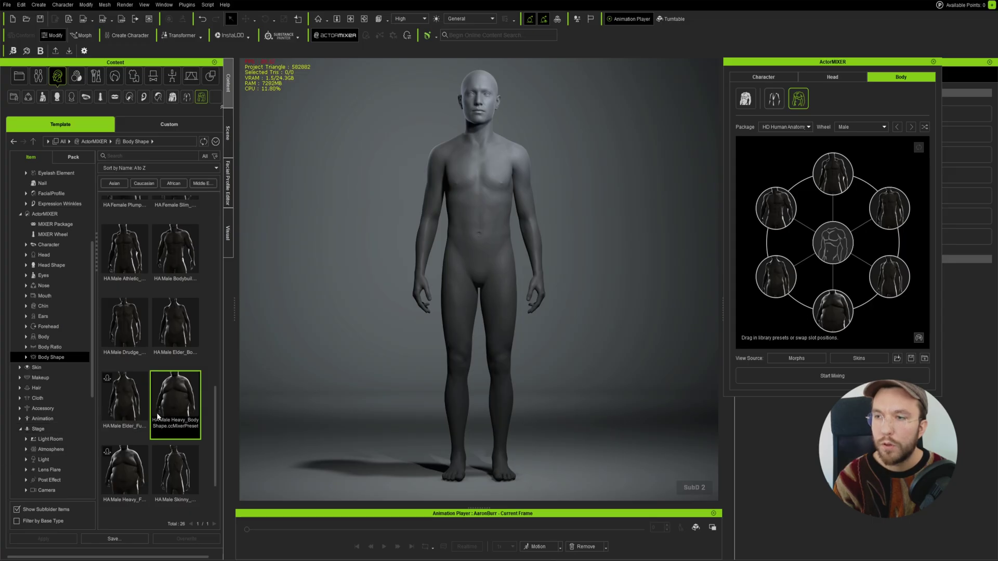
pyautogui.scroll(-1, 163, 427)
pyautogui.moveTo(163, 425); pyautogui.dragTo(884, 281)
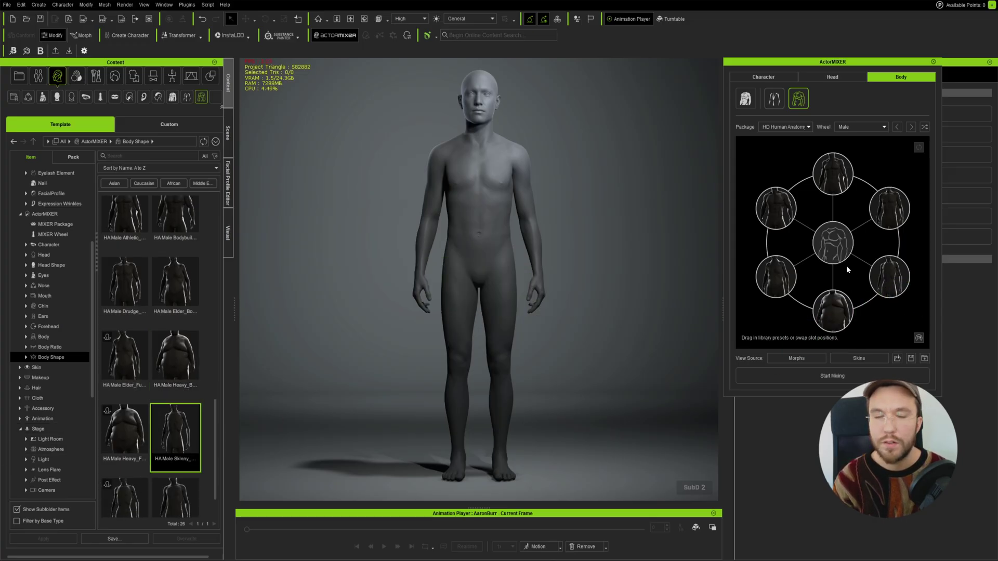
# Start body mixing and blend the body between the muscular presets.
pyautogui.click(831, 376)
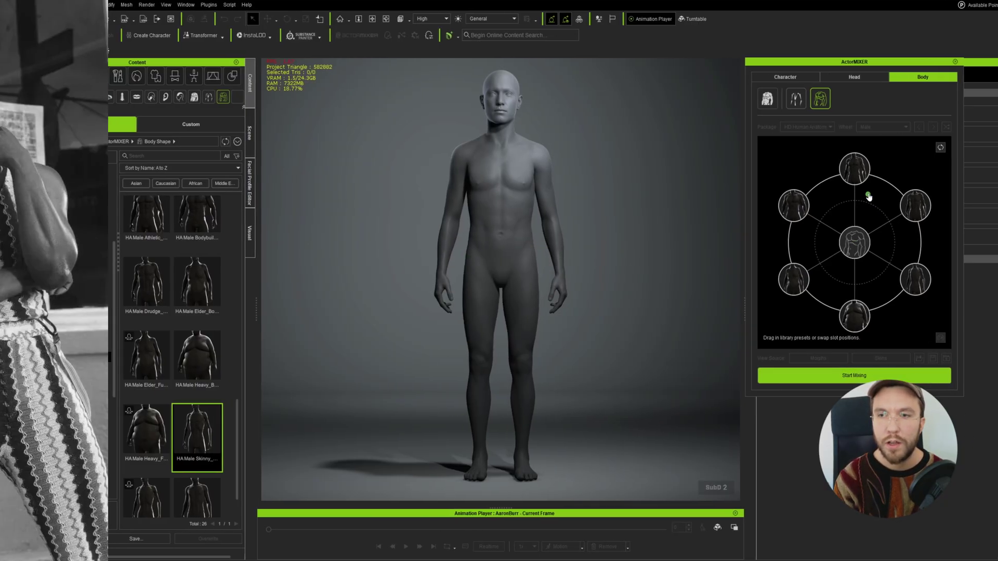
pyautogui.moveTo(868, 197); pyautogui.dragTo(859, 184)
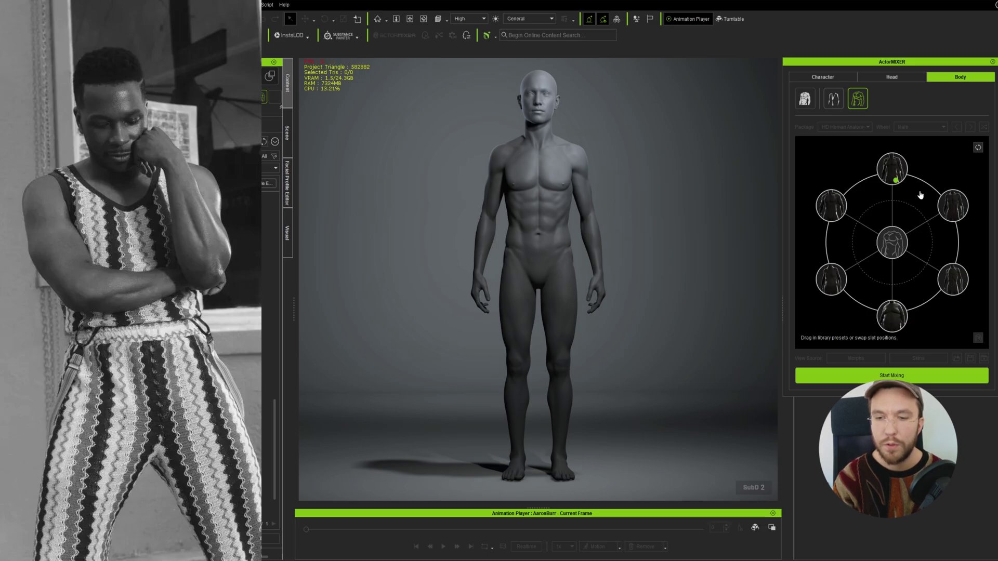
pyautogui.click(905, 180)
pyautogui.moveTo(905, 180); pyautogui.dragTo(778, 209)
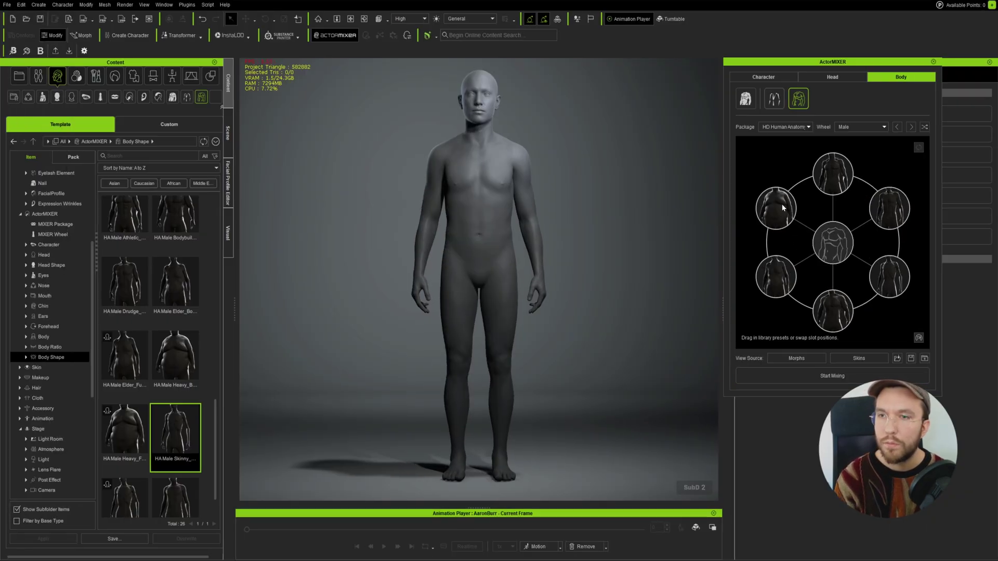
# Refine the body blend, apply the finished mix, and select the character.
pyautogui.click(827, 375)
pyautogui.click(829, 173)
pyautogui.moveTo(829, 174); pyautogui.dragTo(826, 197)
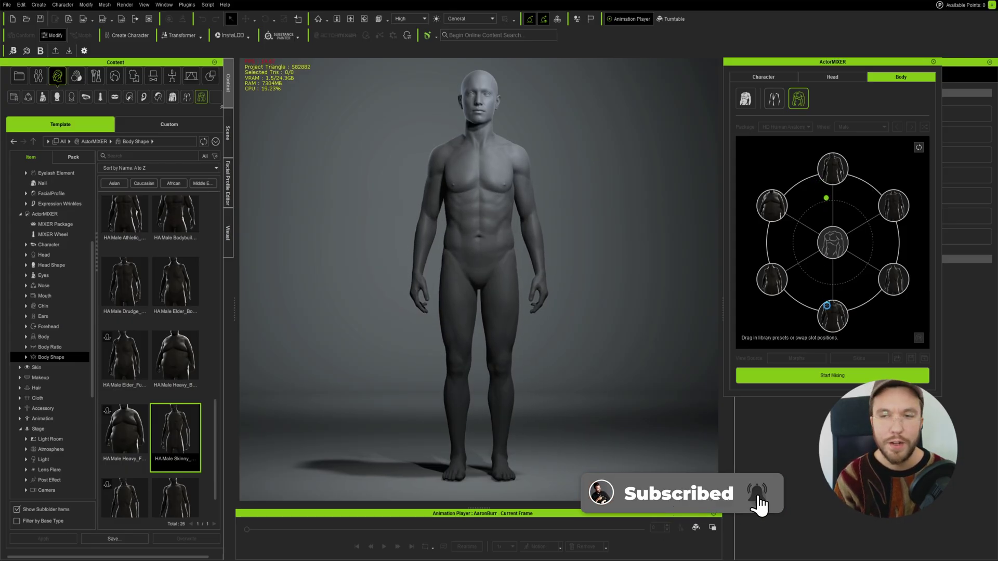
pyautogui.click(832, 375)
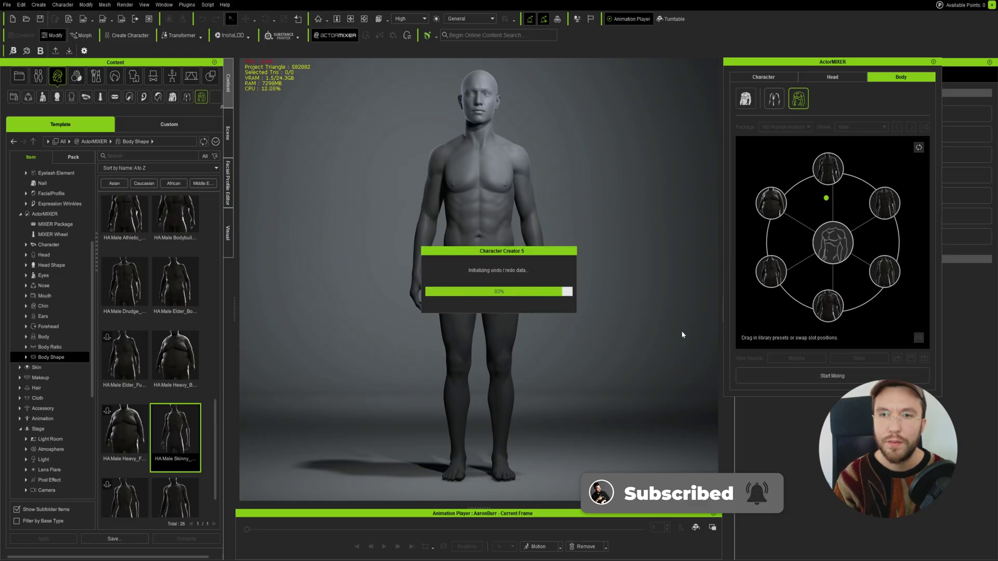
pyautogui.click(478, 218)
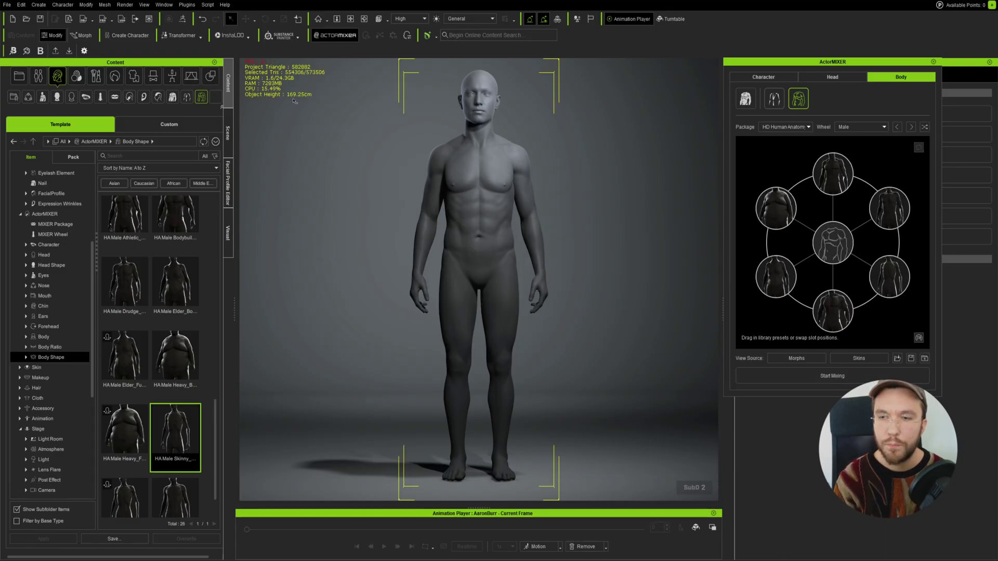
# Try Body Ratio blends on the wheel, returning the blend dot to centre.
pyautogui.click(773, 102)
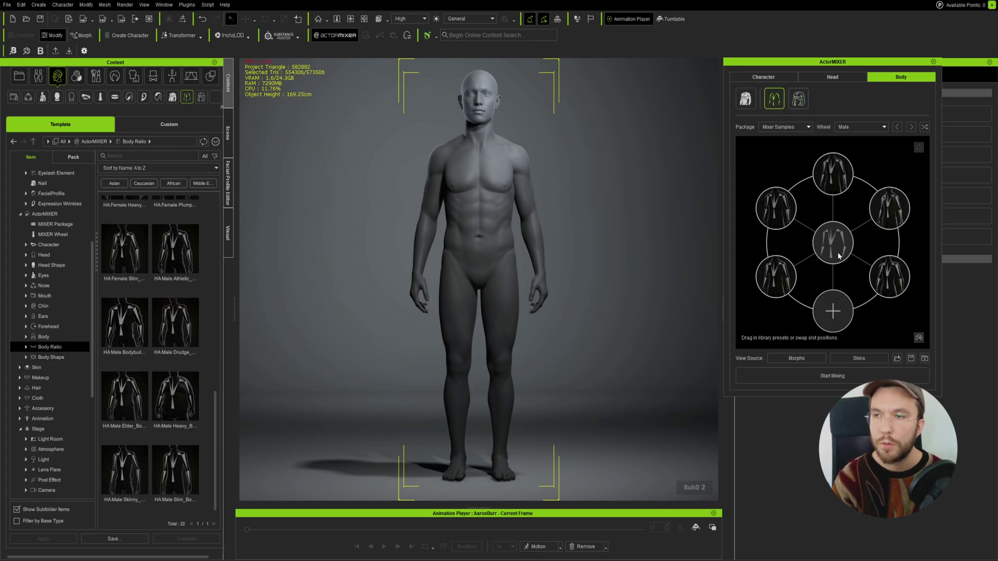
pyautogui.click(837, 378)
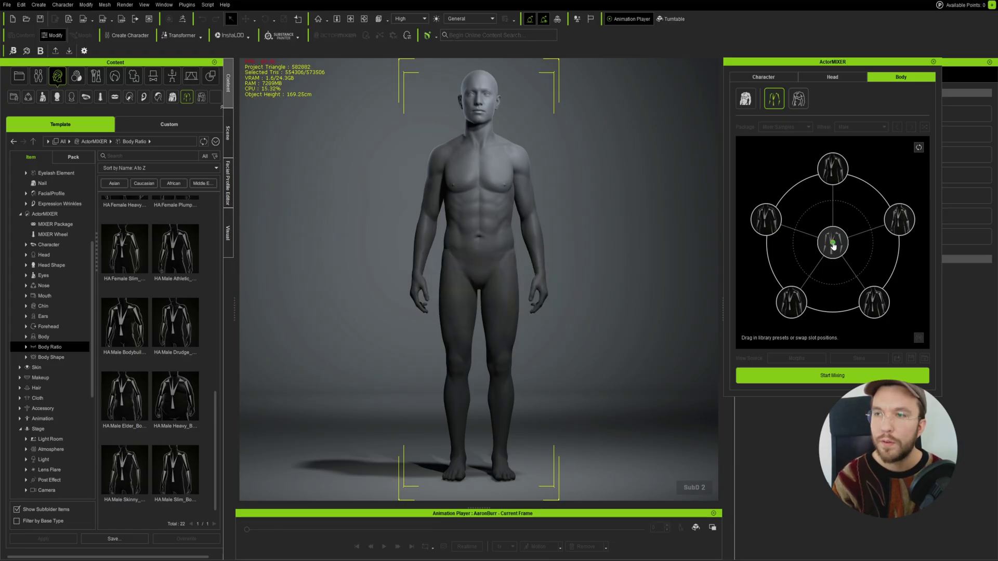
pyautogui.moveTo(832, 242)
pyautogui.mouseDown()
pyautogui.moveTo(820, 202)
pyautogui.moveTo(850, 250)
pyautogui.moveTo(830, 232)
pyautogui.mouseUp()
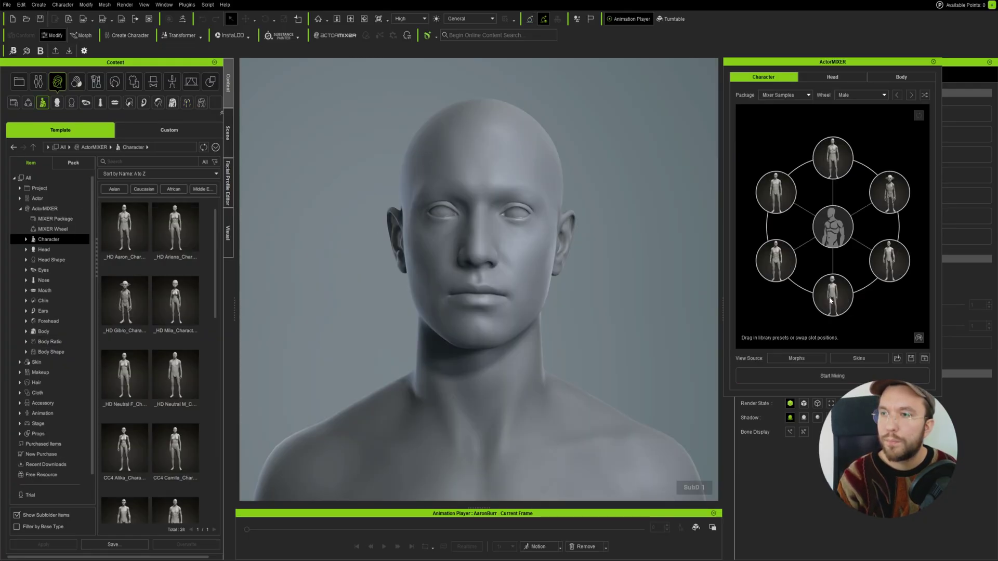
# Set the Head package to HD Human Anatomy and add the Age19 and Age22 heads to the wheel.
pyautogui.click(832, 78)
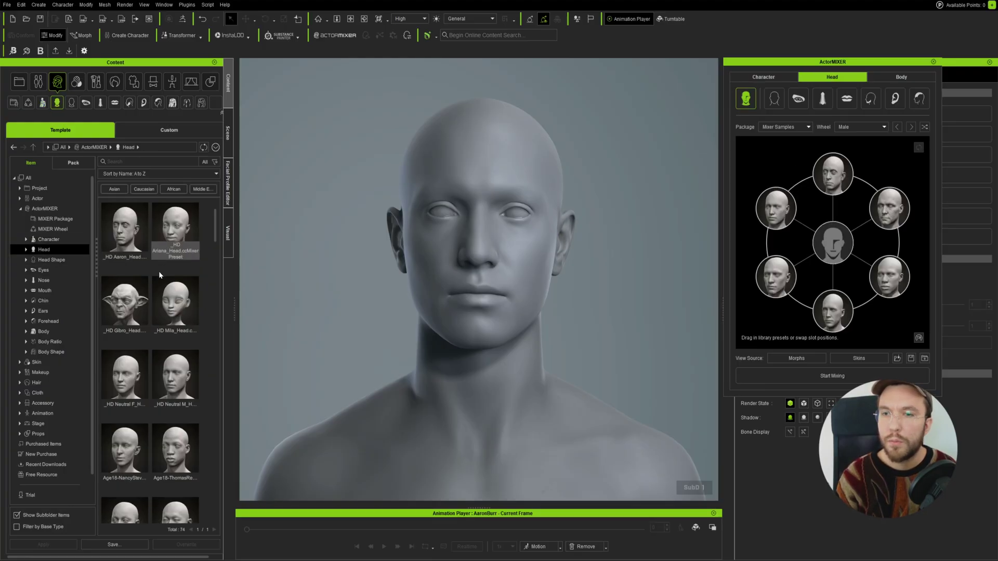
pyautogui.click(808, 127)
pyautogui.click(842, 143)
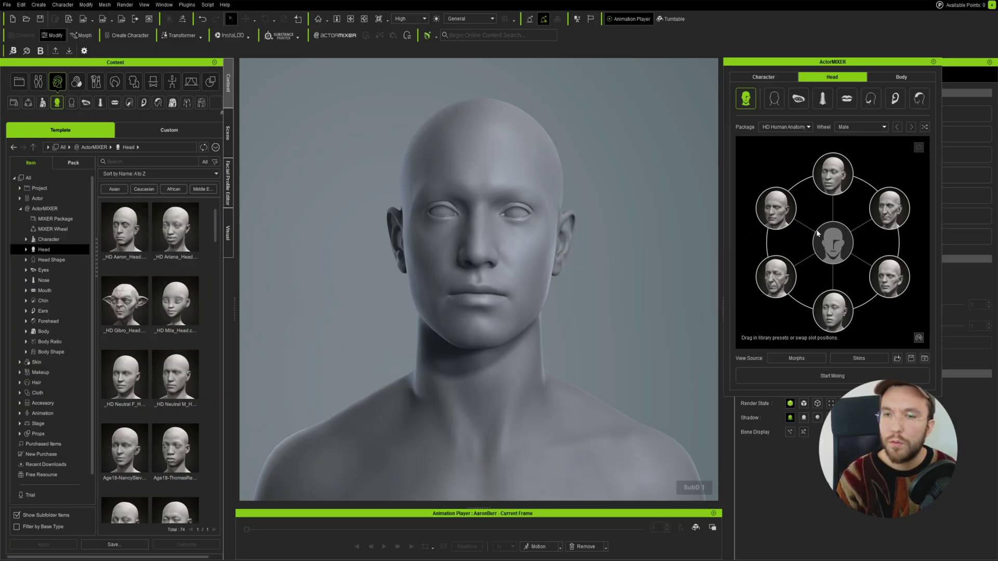
pyautogui.scroll(-5, 150, 366)
pyautogui.moveTo(125, 411); pyautogui.dragTo(784, 278)
pyautogui.scroll(-4, 150, 364)
pyautogui.moveTo(175, 437); pyautogui.dragTo(888, 279)
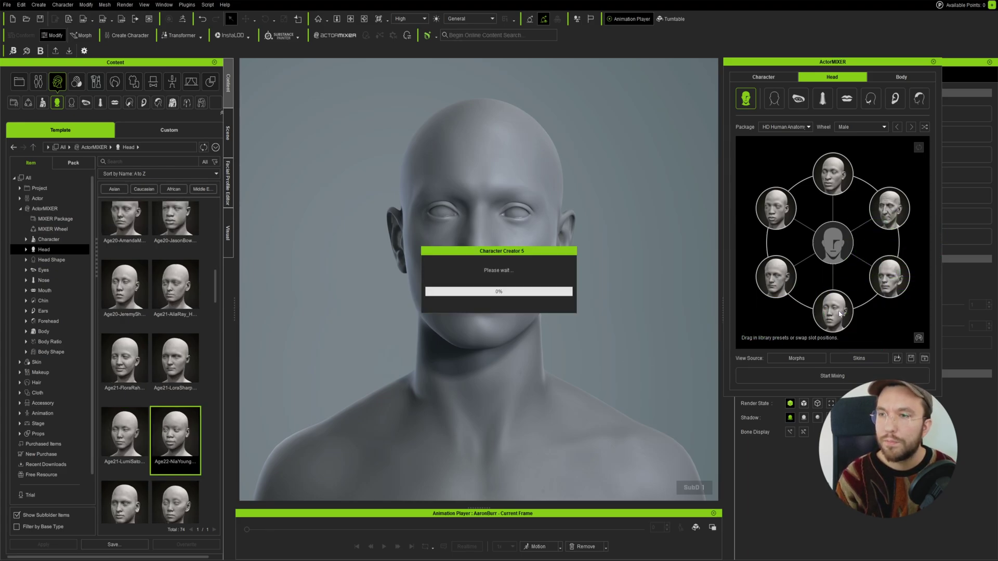
# Blend the face toward the scanned heads for a broader nose and fuller lips.
pyautogui.click(832, 375)
pyautogui.moveTo(811, 244); pyautogui.dragTo(922, 228)
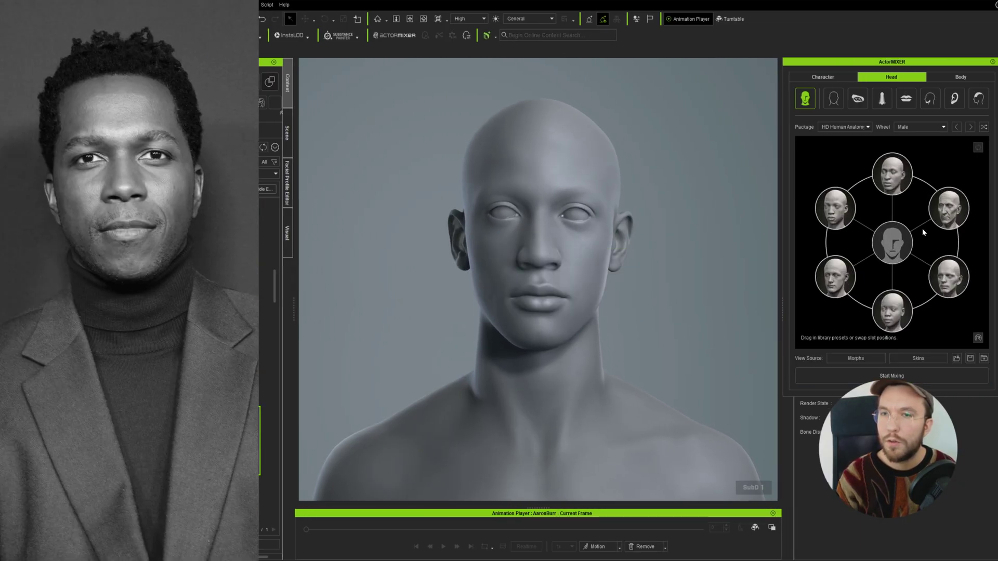
pyautogui.moveTo(834, 229)
pyautogui.mouseDown()
pyautogui.moveTo(830, 205)
pyautogui.moveTo(845, 233)
pyautogui.moveTo(836, 222)
pyautogui.mouseUp()
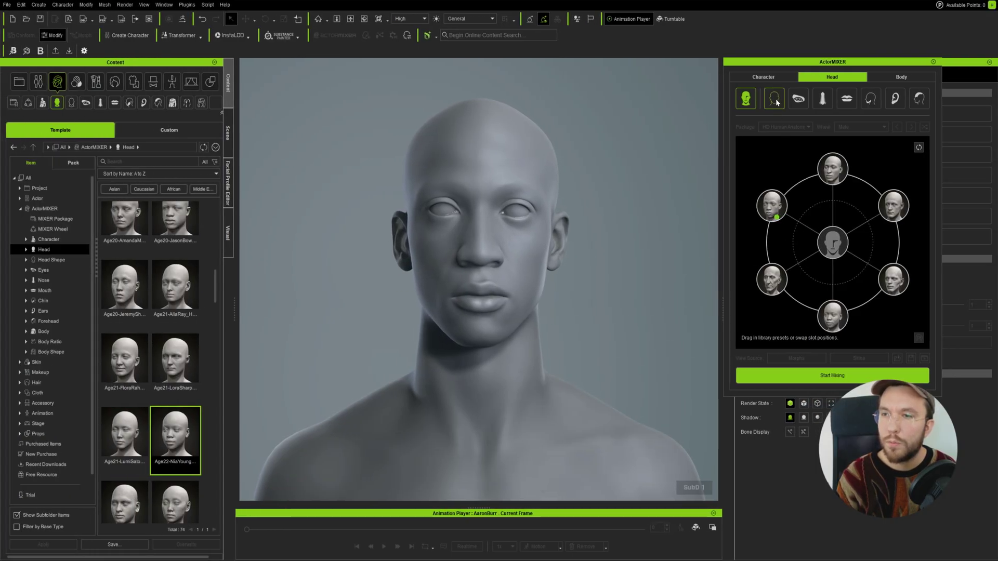
# Drag the blend dot on the Head Shape, Chin and Eyes wheels toward other presets.
pyautogui.click(775, 101)
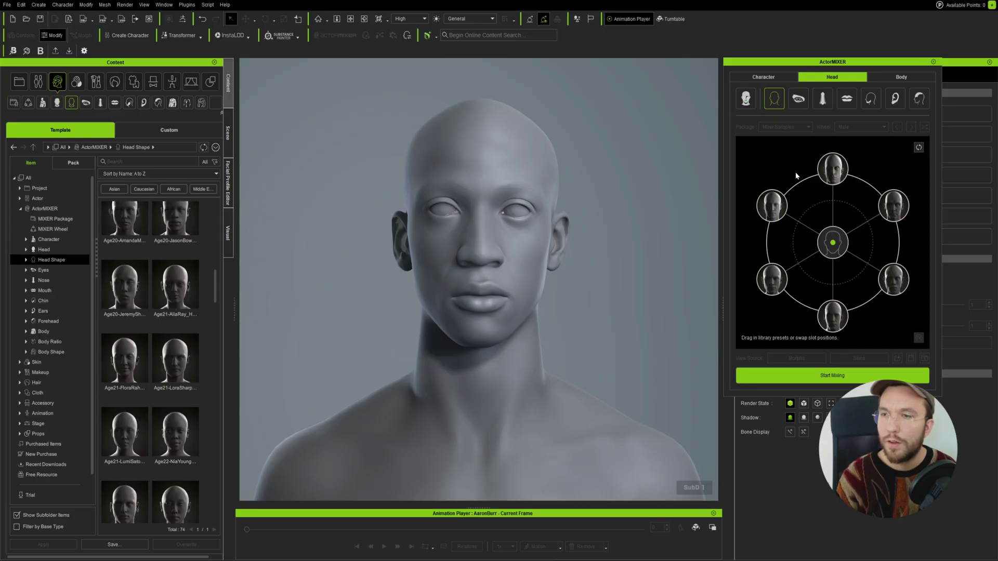
pyautogui.moveTo(833, 242); pyautogui.dragTo(861, 278)
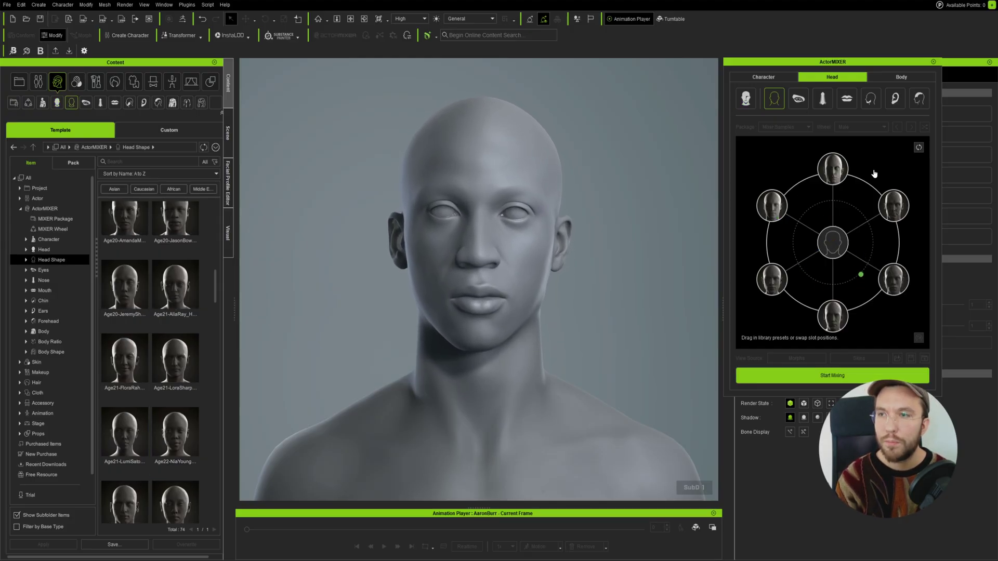
pyautogui.click(870, 98)
pyautogui.moveTo(831, 241); pyautogui.dragTo(825, 210)
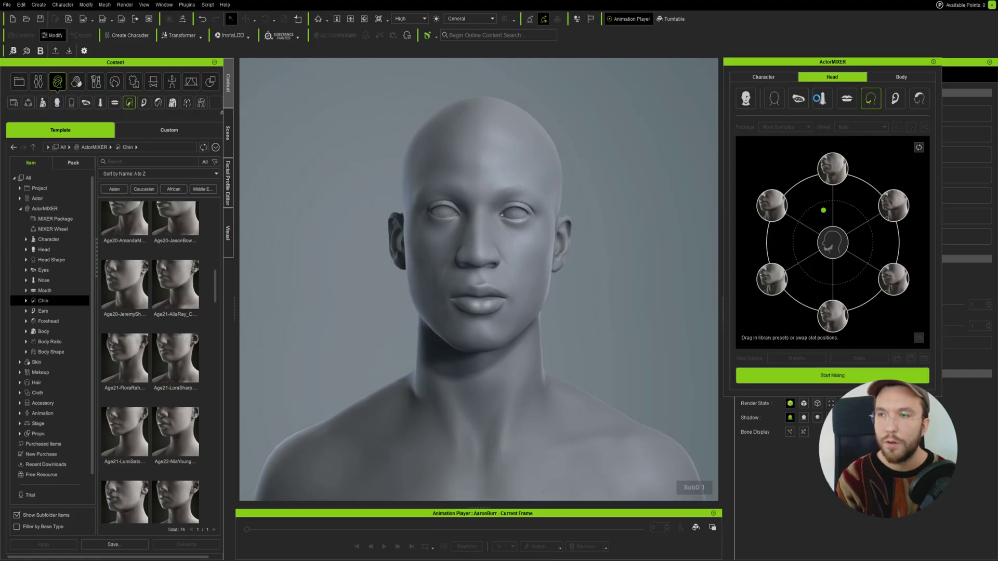
pyautogui.click(799, 98)
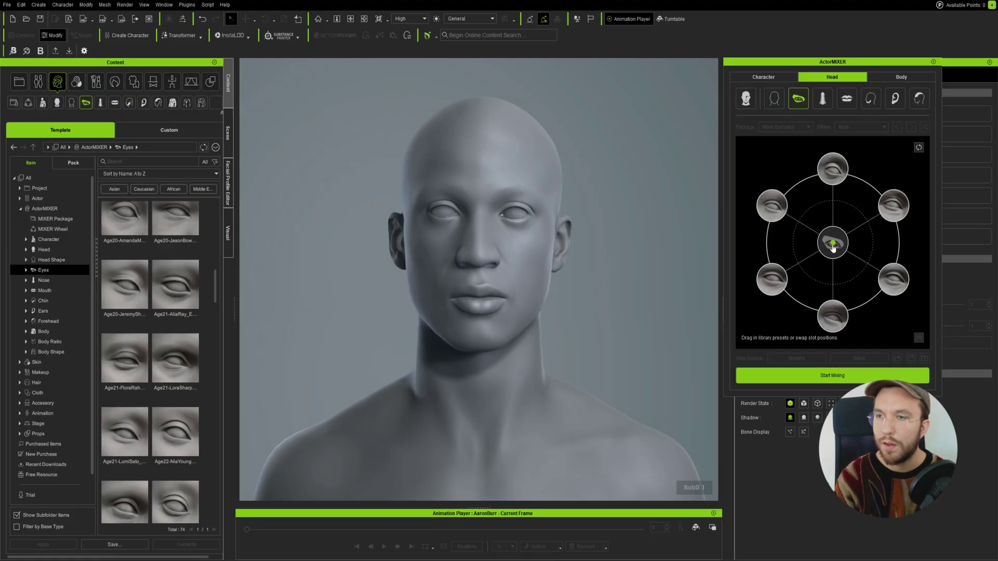
pyautogui.moveTo(826, 240); pyautogui.dragTo(787, 293)
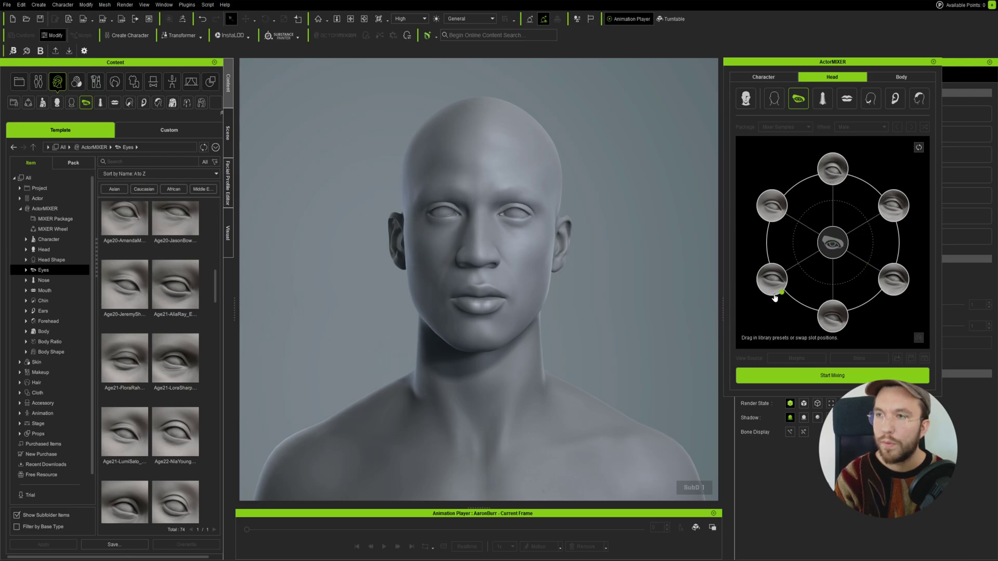
pyautogui.click(846, 98)
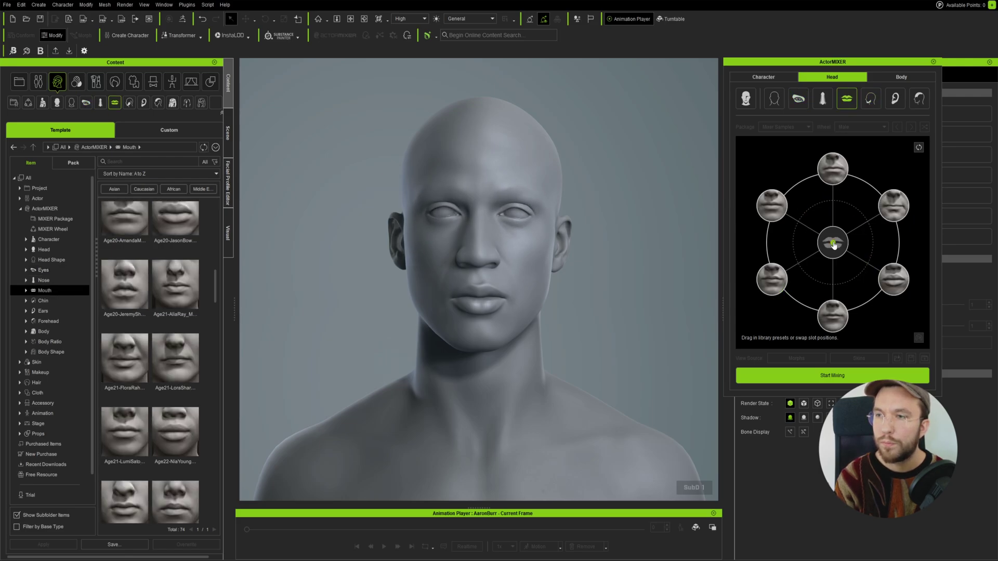
# Blend the mouth, adding a scanned mouth preset to the mixer and blending toward it.
pyautogui.moveTo(819, 245); pyautogui.dragTo(804, 264)
pyautogui.moveTo(836, 232); pyautogui.dragTo(802, 270)
pyautogui.click(832, 375)
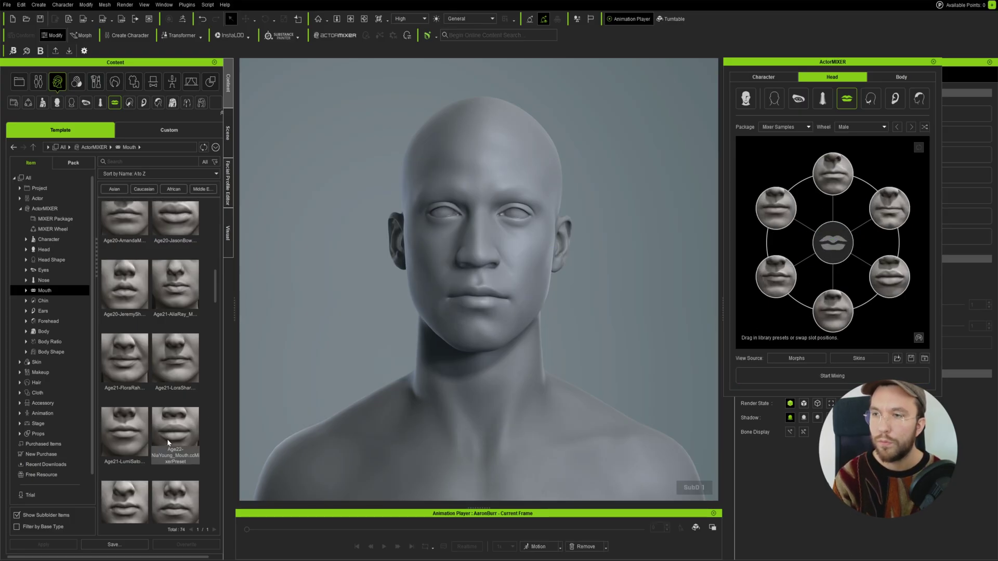
pyautogui.moveTo(169, 437); pyautogui.dragTo(777, 284)
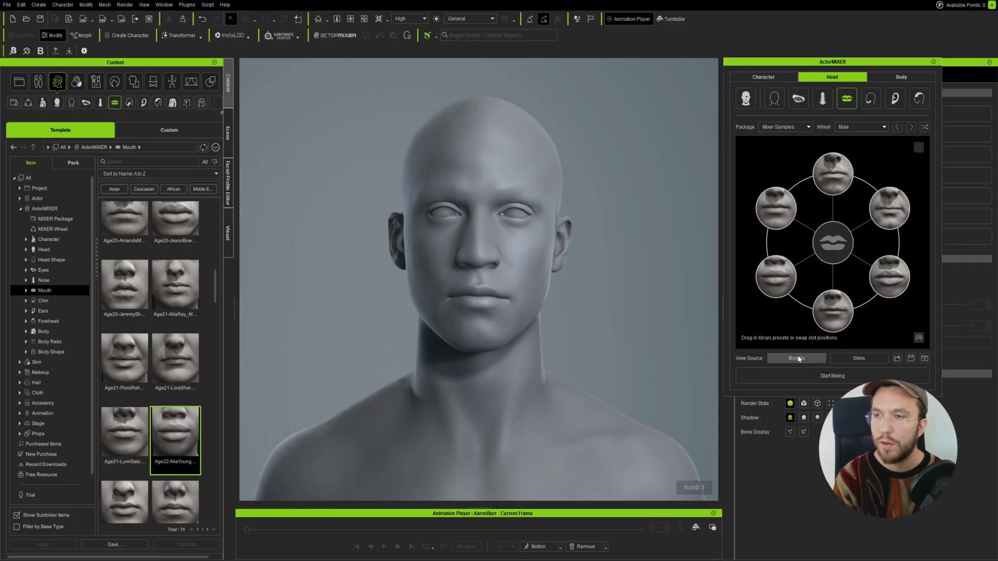
pyautogui.click(816, 376)
pyautogui.moveTo(812, 281); pyautogui.dragTo(796, 295)
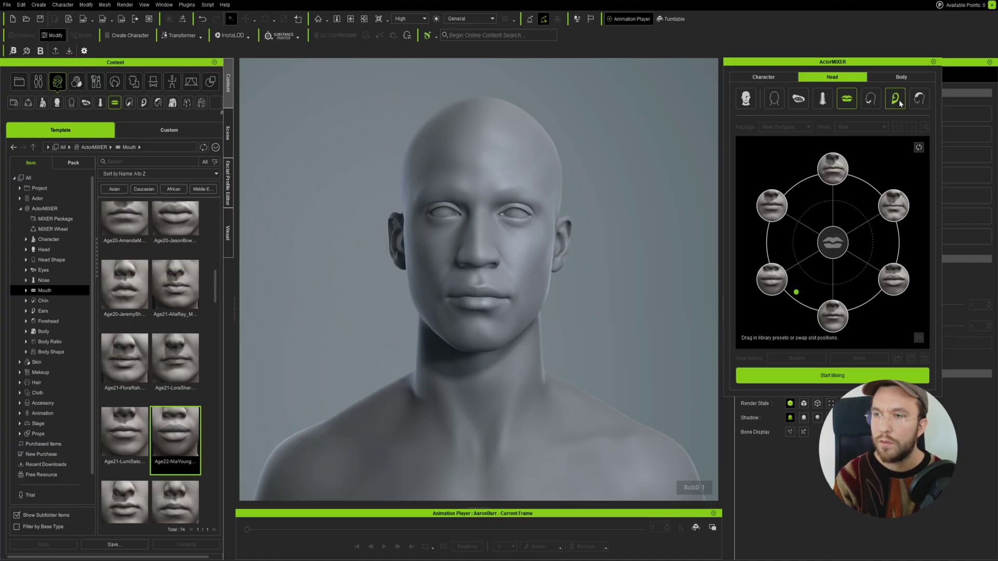
# Blend the ears, nose and forehead toward other presets and settle the final mix.
pyautogui.moveTo(832, 243); pyautogui.dragTo(785, 208)
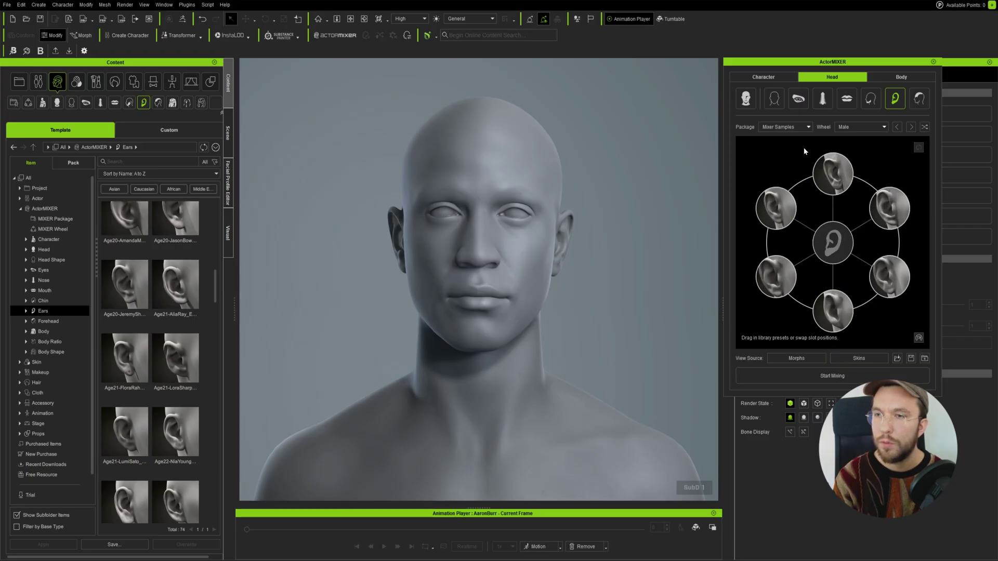
pyautogui.click(821, 103)
pyautogui.moveTo(832, 244); pyautogui.dragTo(788, 283)
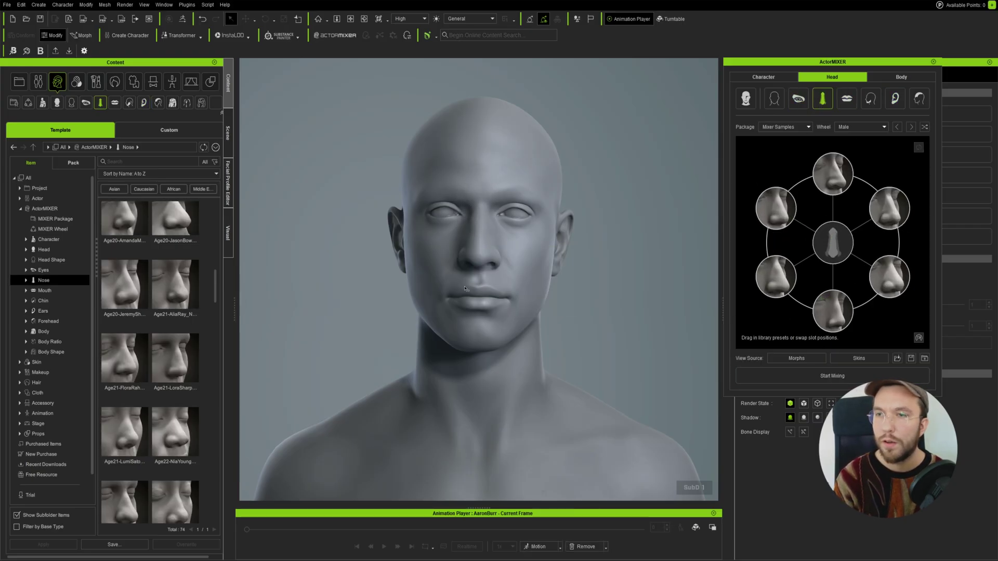
pyautogui.click(919, 98)
pyautogui.moveTo(833, 243); pyautogui.dragTo(792, 304)
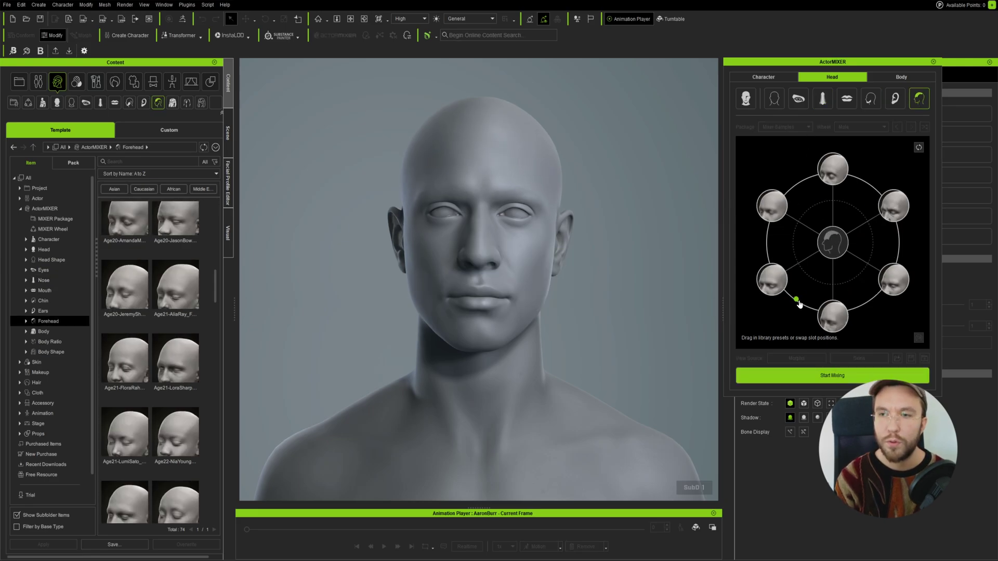
pyautogui.moveTo(805, 299); pyautogui.dragTo(805, 299)
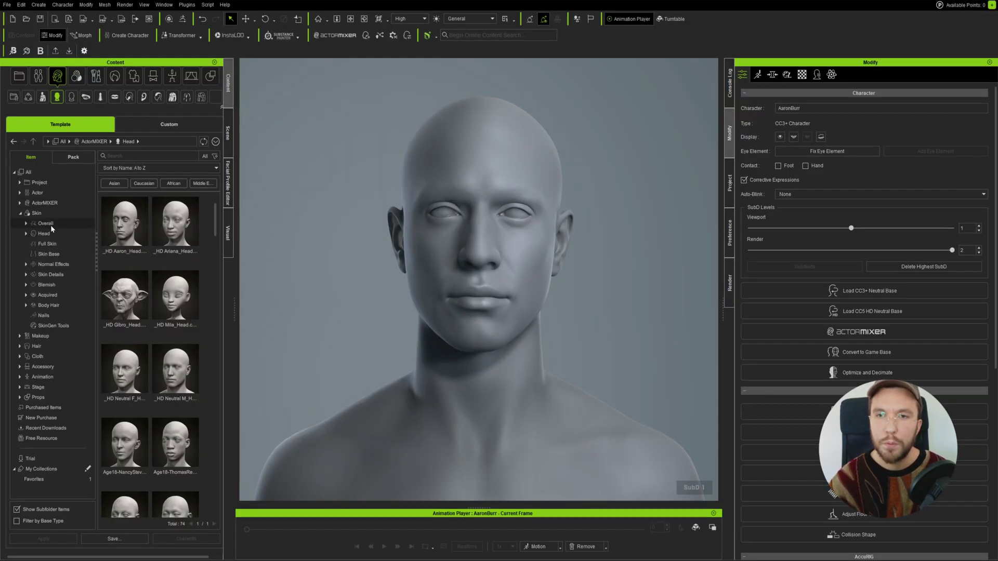
# Apply the Male African_4K overall skin to the character and confirm its material settings.
pyautogui.click(47, 223)
pyautogui.scroll(-2, 167, 341)
pyautogui.scroll(-6, 166, 341)
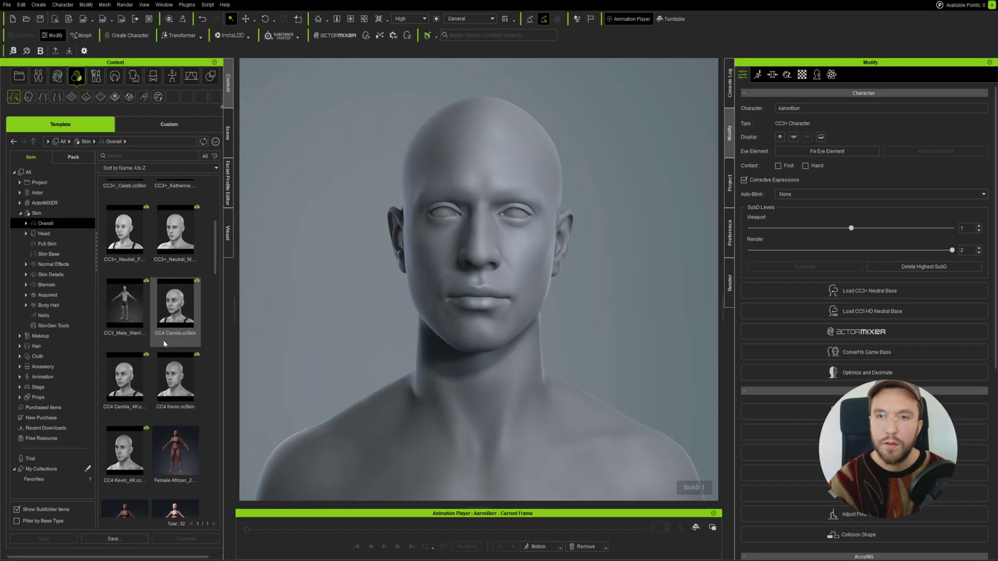
pyautogui.scroll(-5, 162, 341)
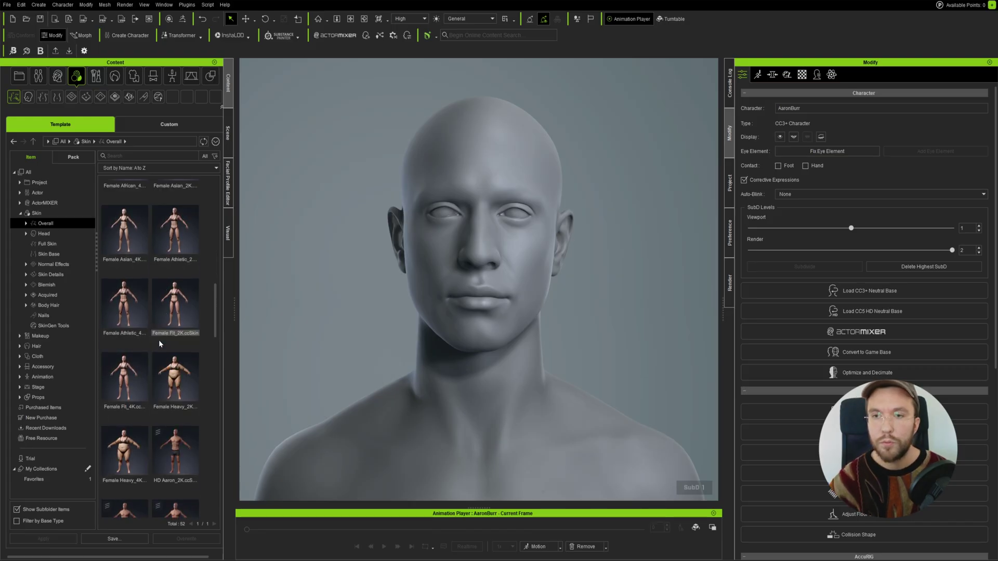
pyautogui.scroll(-6, 158, 351)
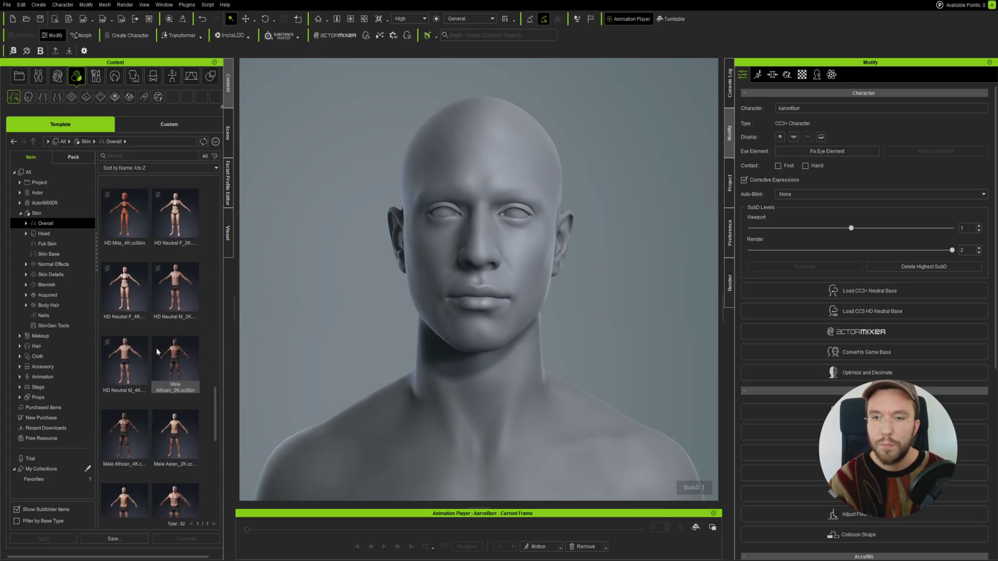
pyautogui.scroll(-1, 163, 385)
pyautogui.moveTo(131, 427); pyautogui.dragTo(440, 298)
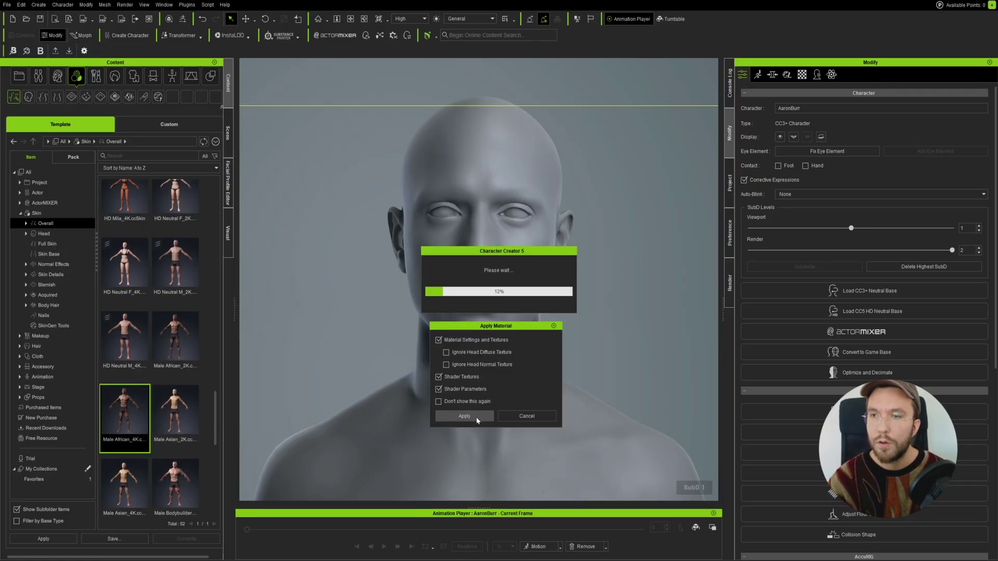
pyautogui.click(468, 417)
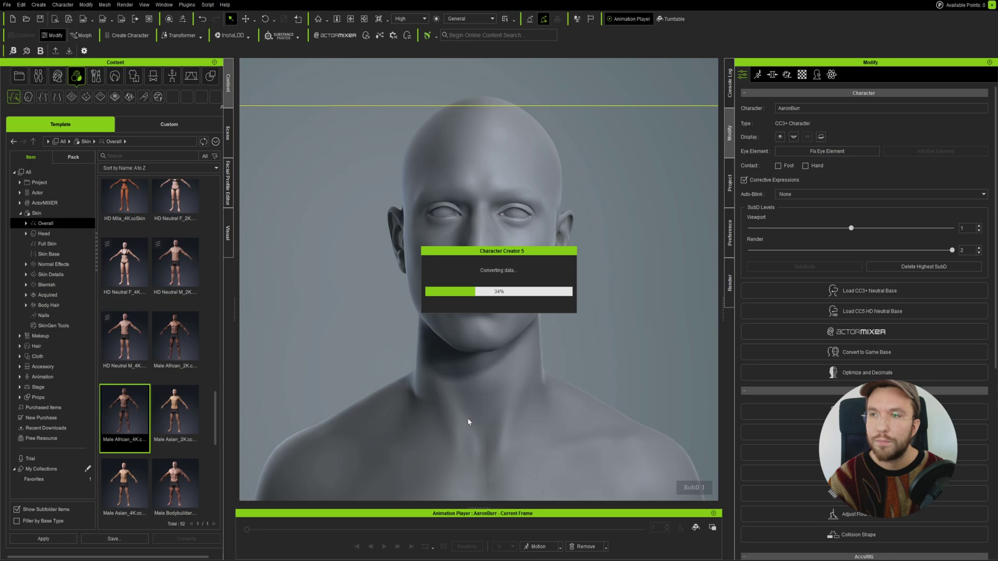
pyautogui.click(802, 75)
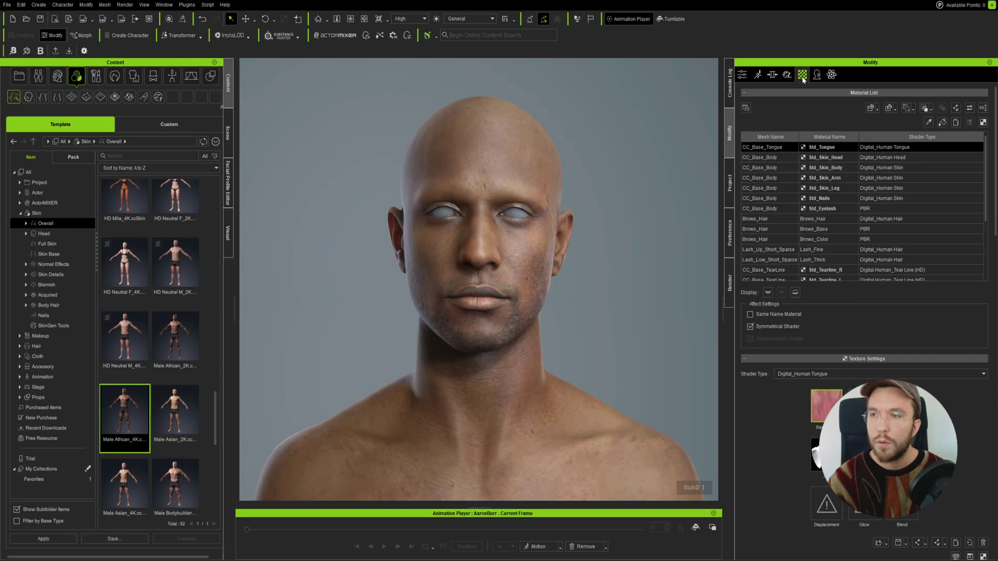
# Activate Color Adjustment on Std_Skin_Body and raise Red to about 58.2 with Lumination 0.151.
pyautogui.click(830, 167)
pyautogui.scroll(-5, 767, 363)
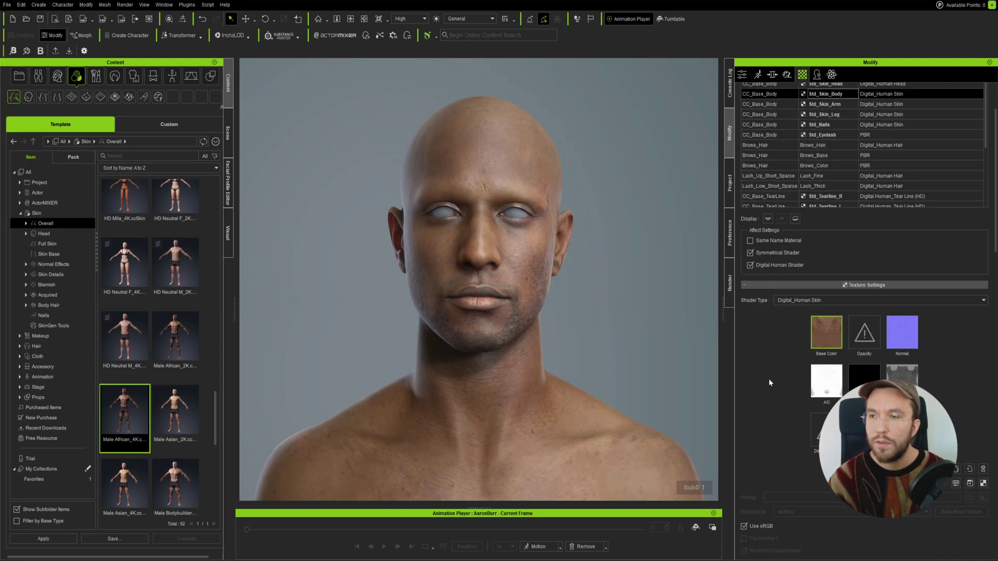
pyautogui.scroll(-3, 770, 382)
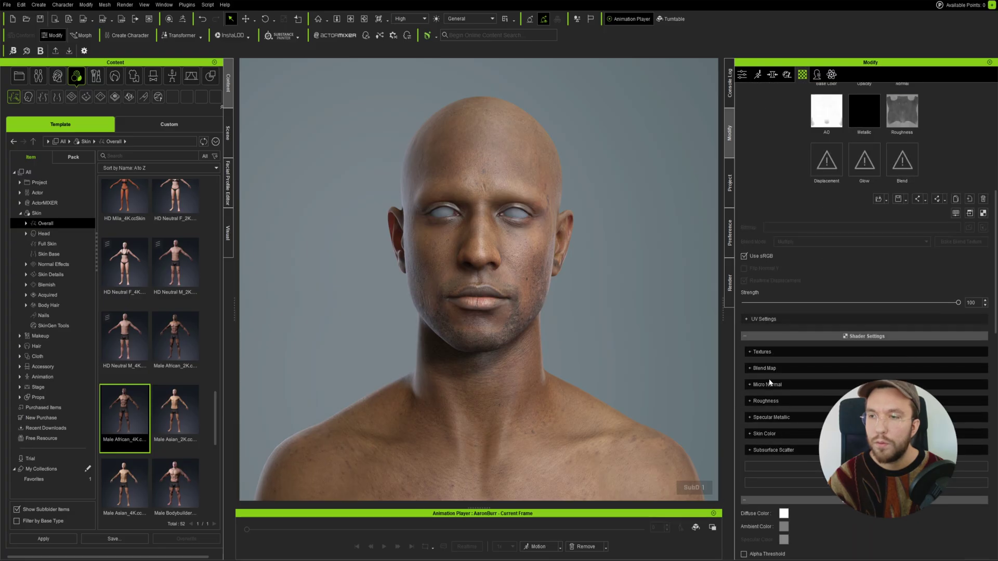
pyautogui.click(750, 433)
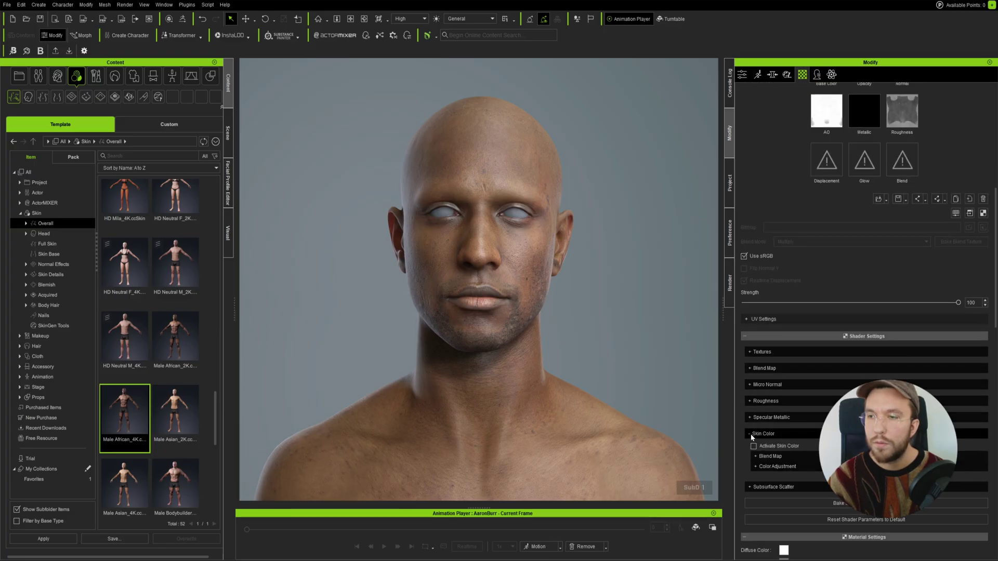
pyautogui.click(755, 467)
pyautogui.scroll(-1, 756, 467)
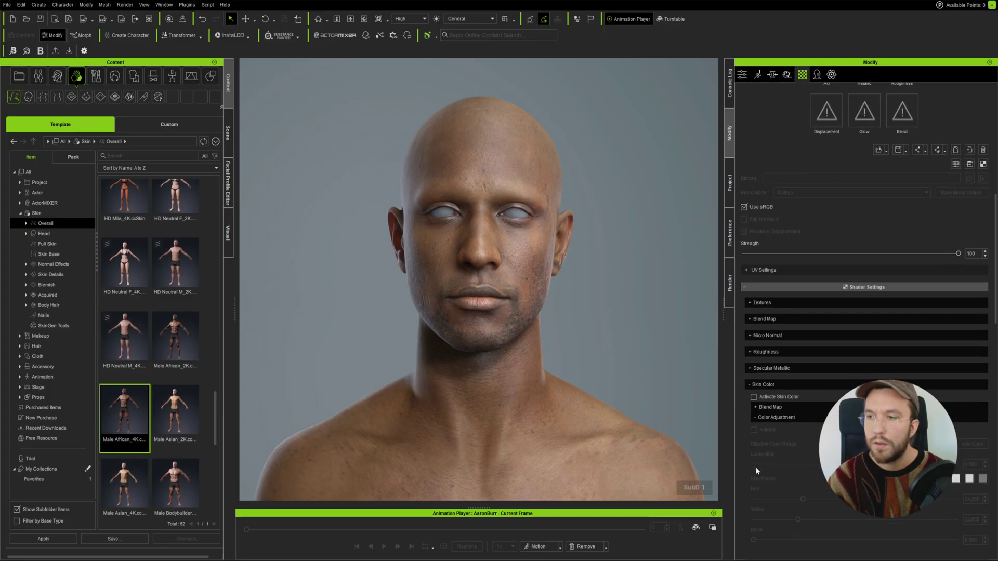
pyautogui.click(756, 406)
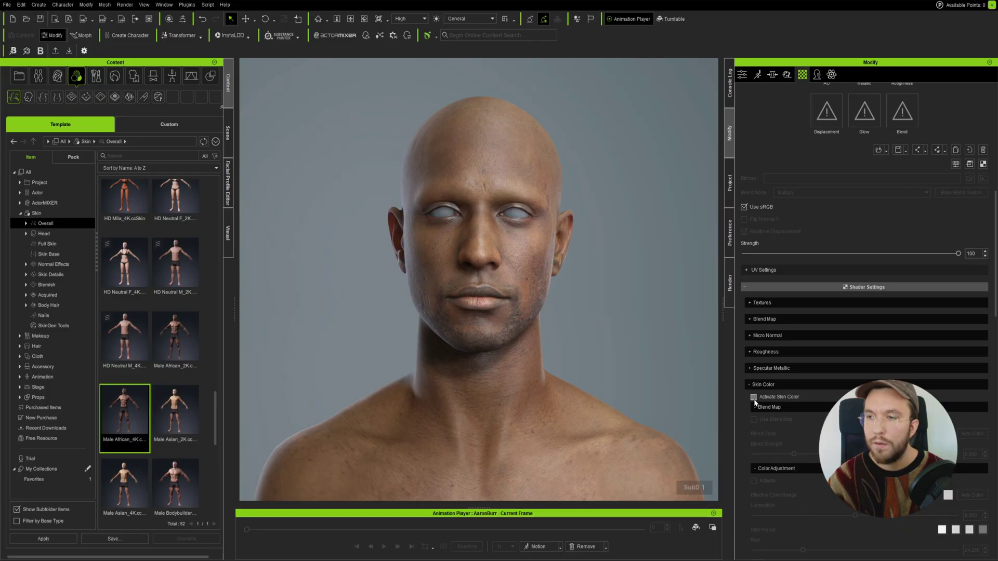
pyautogui.click(754, 481)
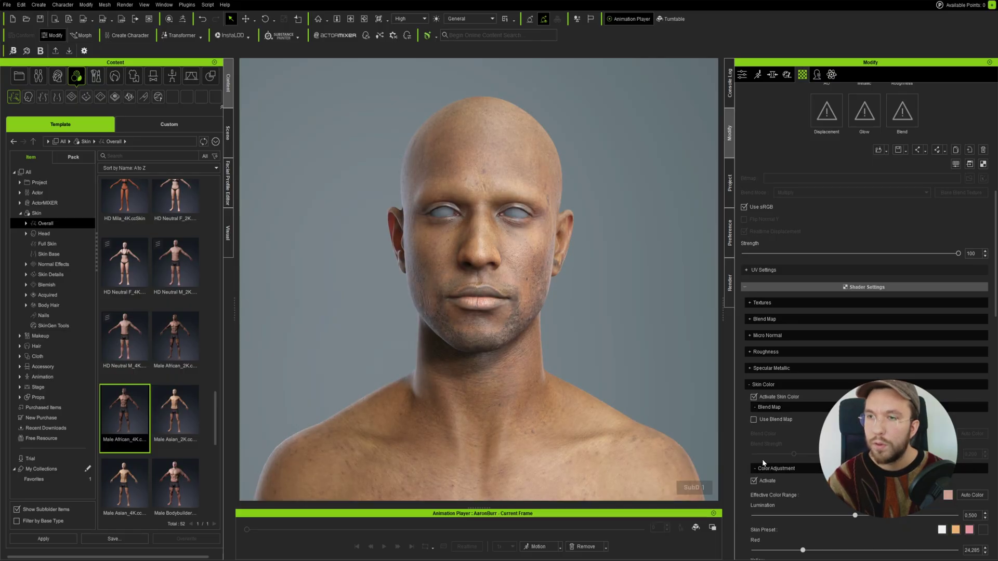
pyautogui.scroll(-3, 764, 460)
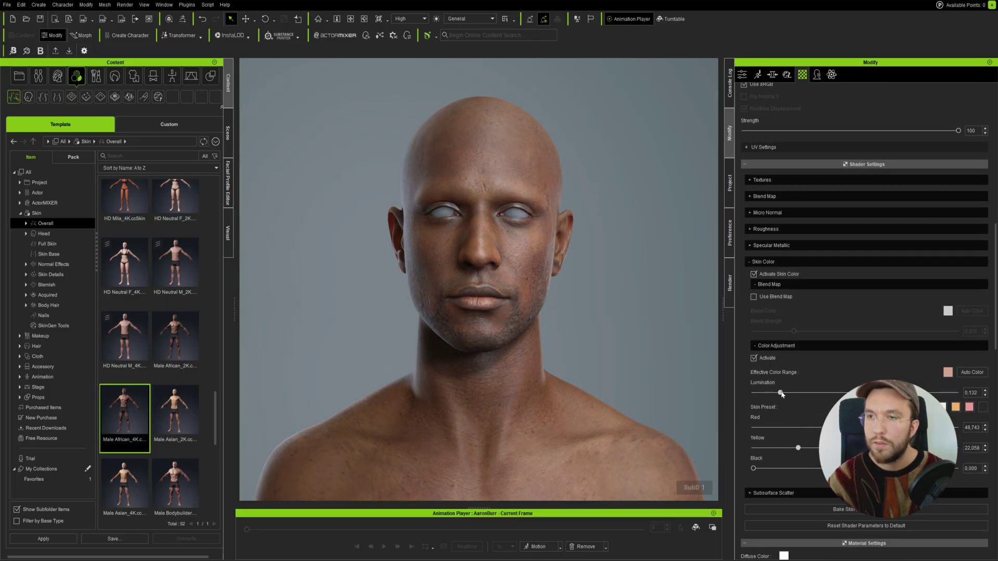
pyautogui.moveTo(851, 427); pyautogui.dragTo(880, 428)
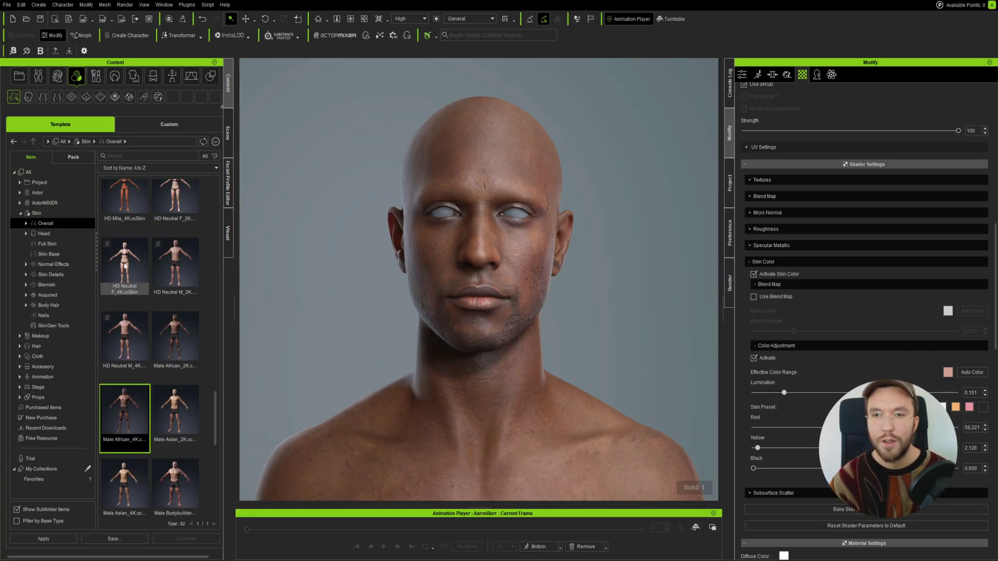
pyautogui.click(42, 285)
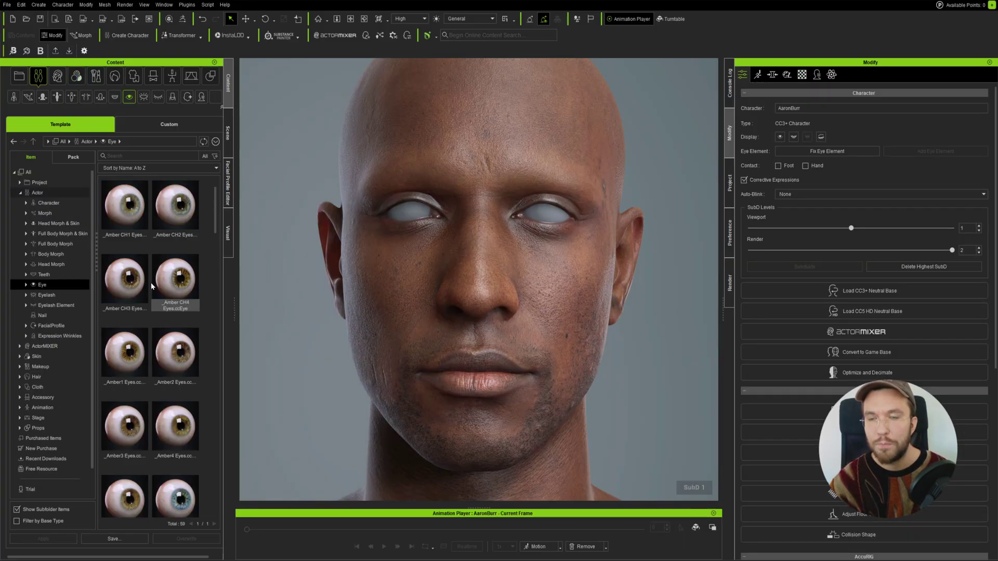
# Replace the character's eyes with Amber3 Eyes.
pyautogui.scroll(-3, 167, 312)
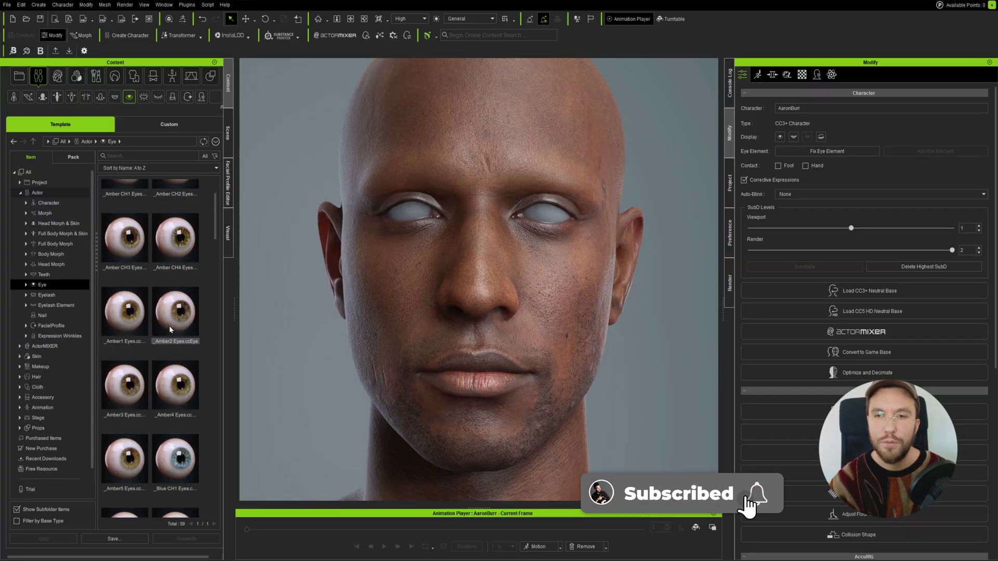
pyautogui.moveTo(125, 343); pyautogui.dragTo(409, 217)
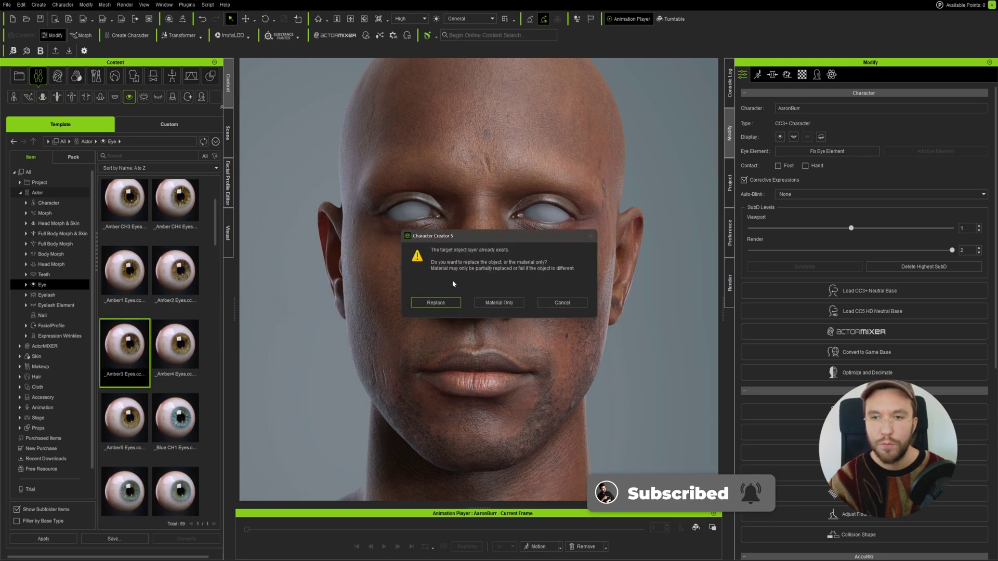
pyautogui.click(436, 303)
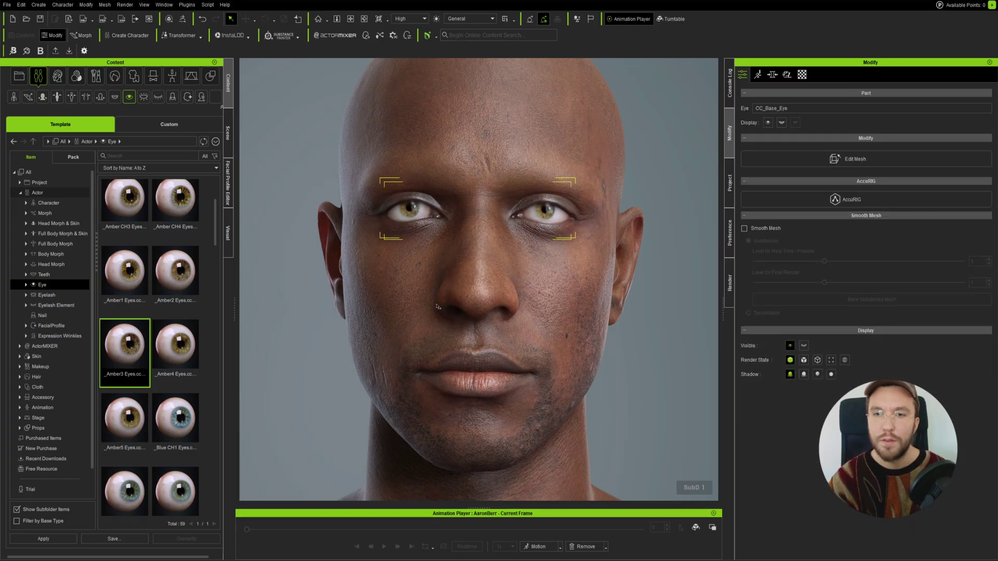
# Darken the Iris Color to deep brown and lower the Limbus UV Width Color.
pyautogui.click(802, 74)
pyautogui.click(983, 468)
pyautogui.click(797, 218)
pyautogui.moveTo(817, 202); pyautogui.dragTo(818, 262)
pyautogui.click(778, 360)
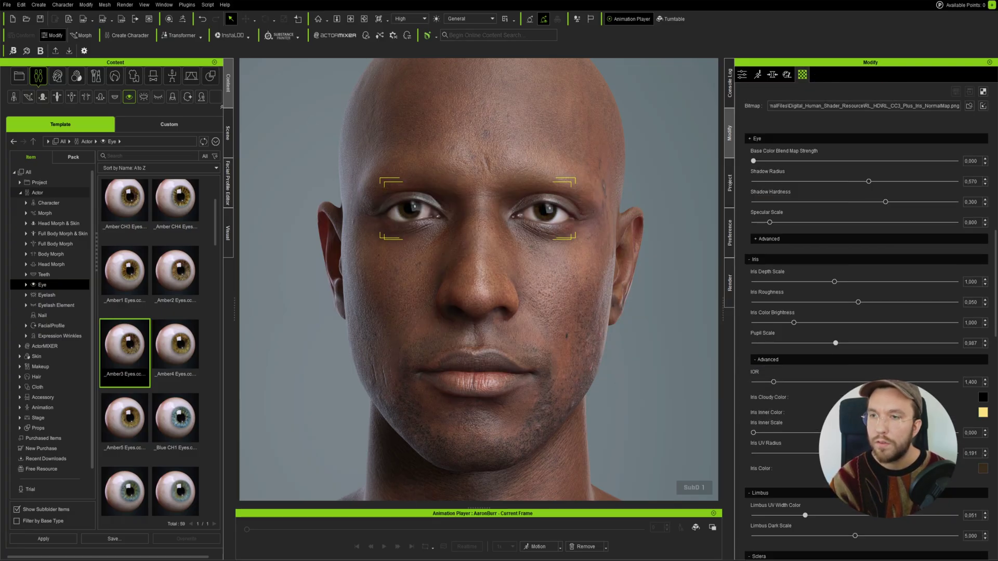
pyautogui.scroll(-1, 805, 468)
pyautogui.moveTo(805, 466)
pyautogui.mouseDown()
pyautogui.moveTo(780, 467)
pyautogui.moveTo(791, 465)
pyautogui.mouseUp()
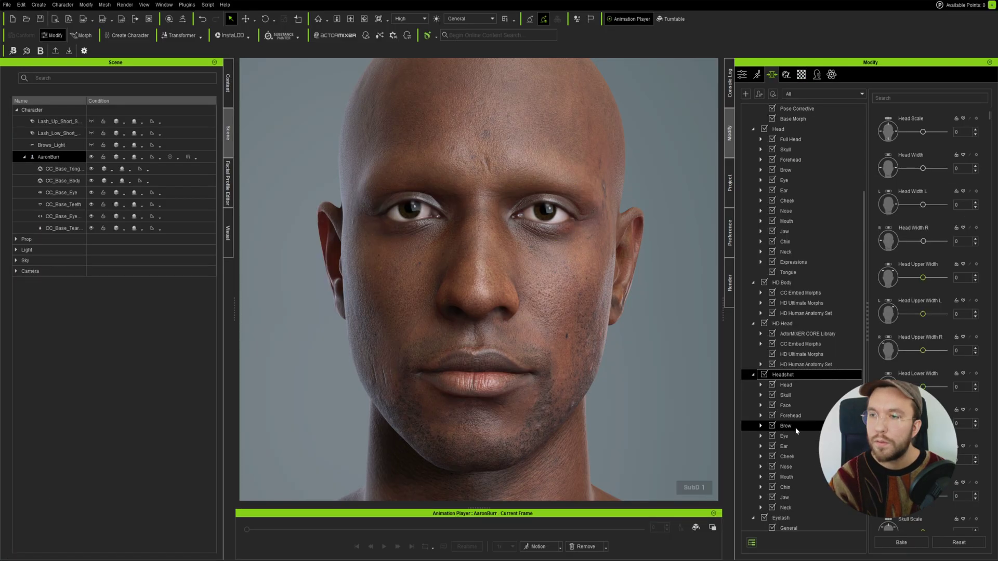
# Nudge the eyelid monolid, high-crease and cheek-sagging morph sliders slightly up.
pyautogui.moveTo(901, 278); pyautogui.dragTo(909, 278)
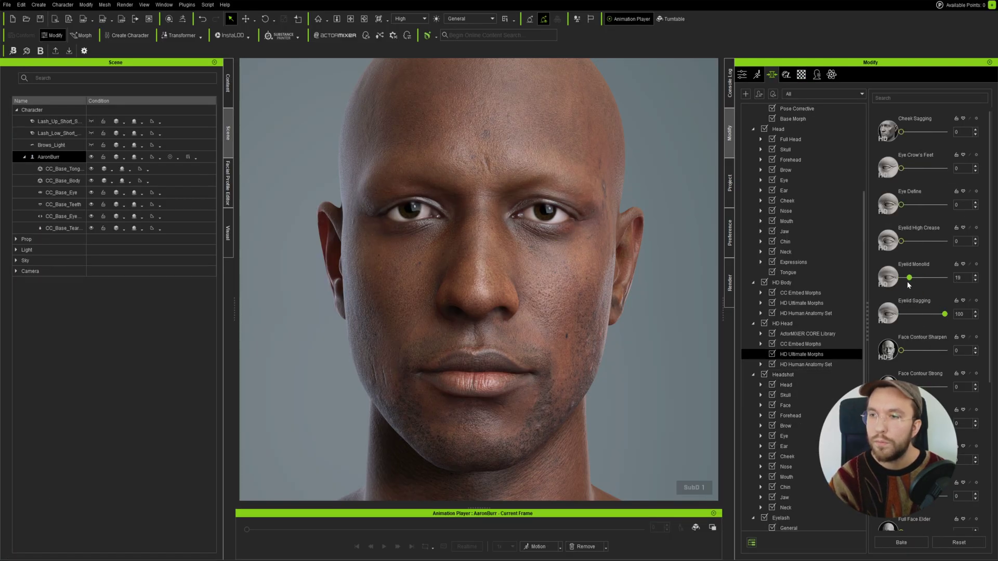
pyautogui.moveTo(902, 241); pyautogui.dragTo(906, 240)
pyautogui.moveTo(902, 132); pyautogui.dragTo(909, 132)
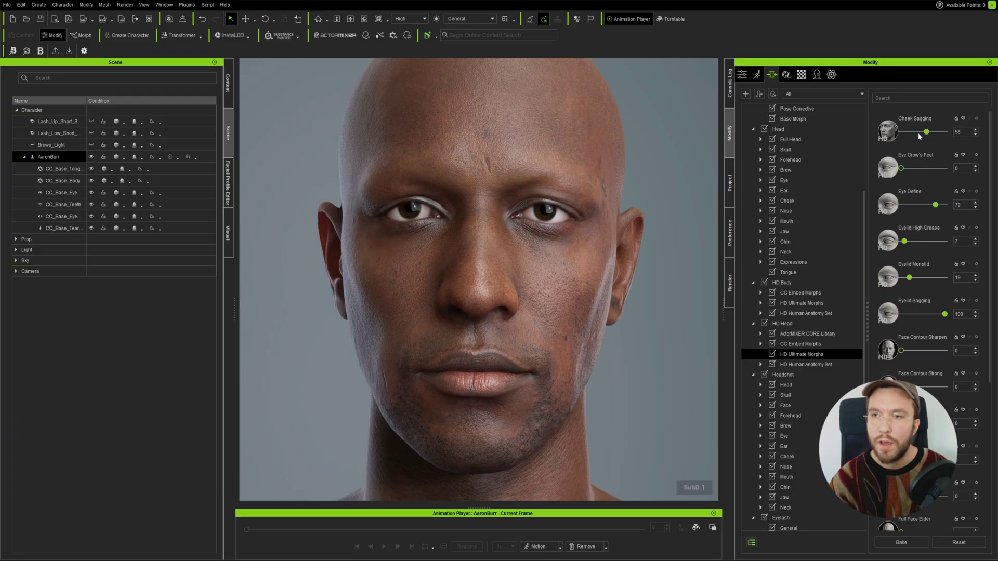
pyautogui.moveTo(903, 351); pyautogui.dragTo(921, 351)
# Set the Nose Nostril Width morph to 200.
pyautogui.scroll(-4, 921, 350)
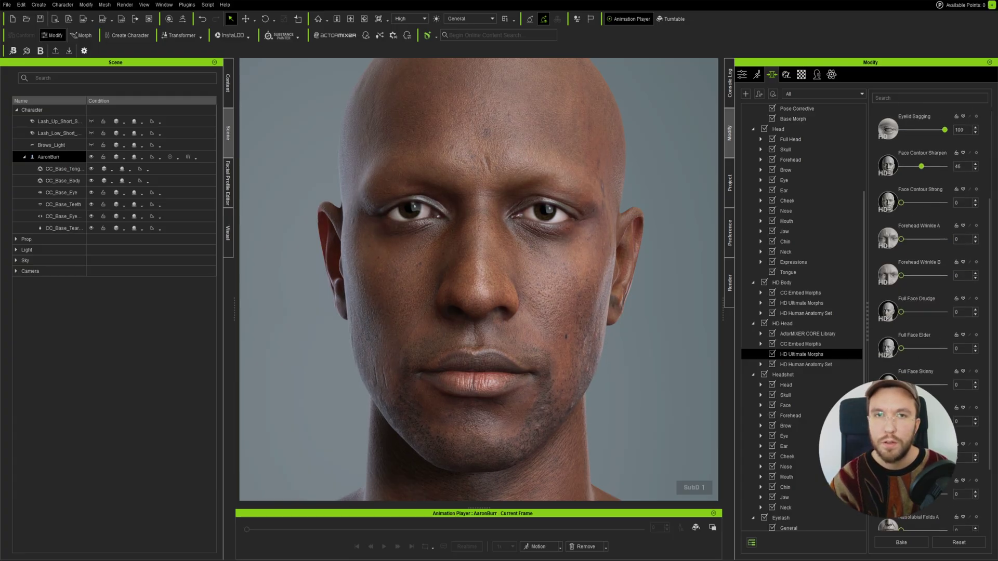
pyautogui.scroll(-3, 932, 515)
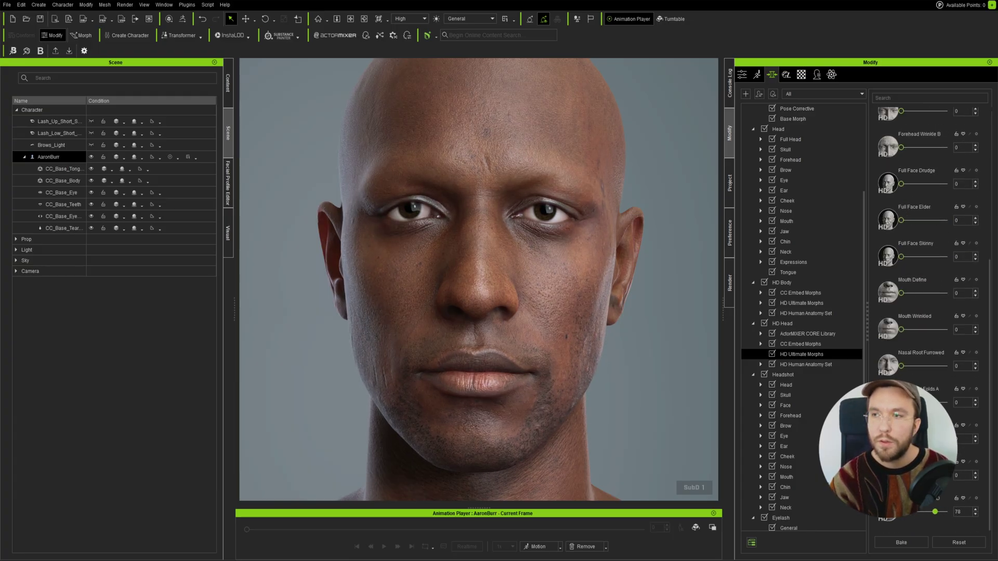
pyautogui.click(785, 466)
pyautogui.scroll(-7, 913, 354)
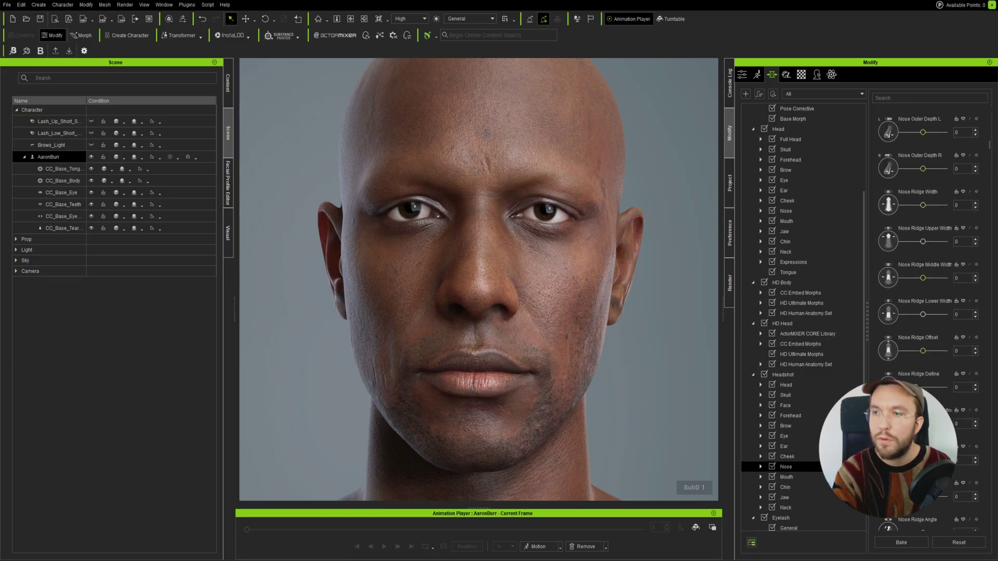
pyautogui.scroll(-10, 939, 343)
pyautogui.moveTo(923, 344); pyautogui.dragTo(941, 346)
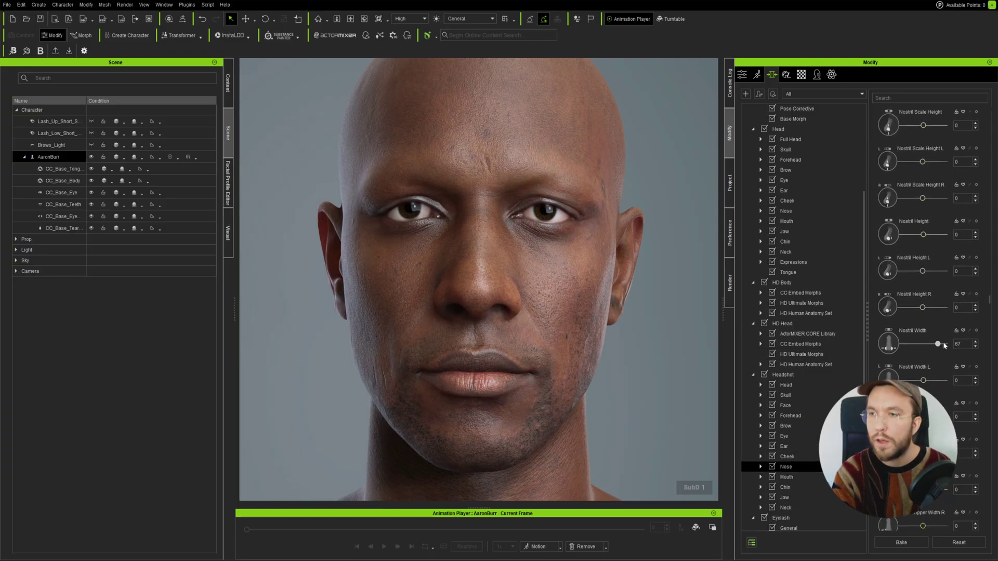
pyautogui.write('200')
pyautogui.press('Return')
pyautogui.scroll(-3, 913, 292)
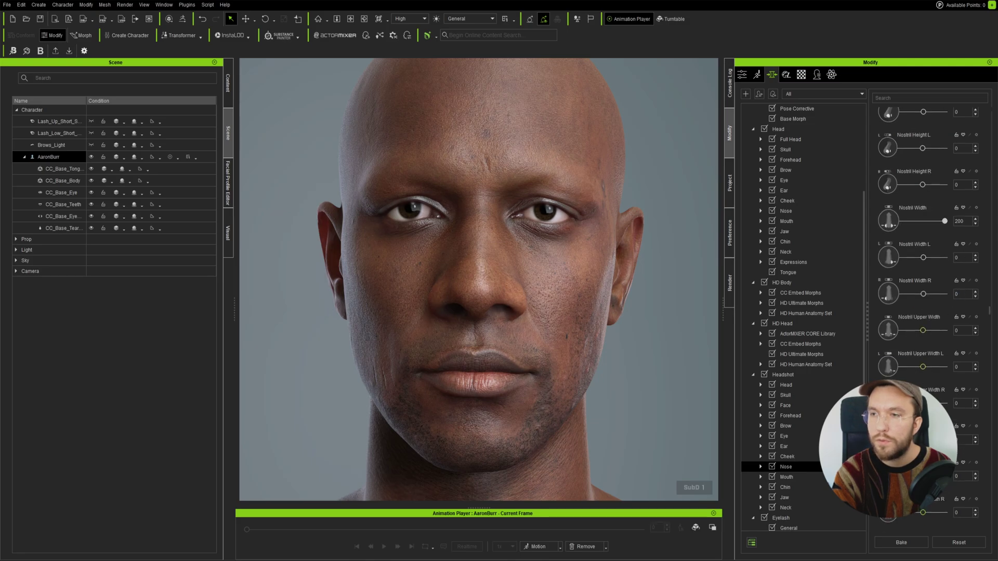
pyautogui.scroll(-3, 913, 260)
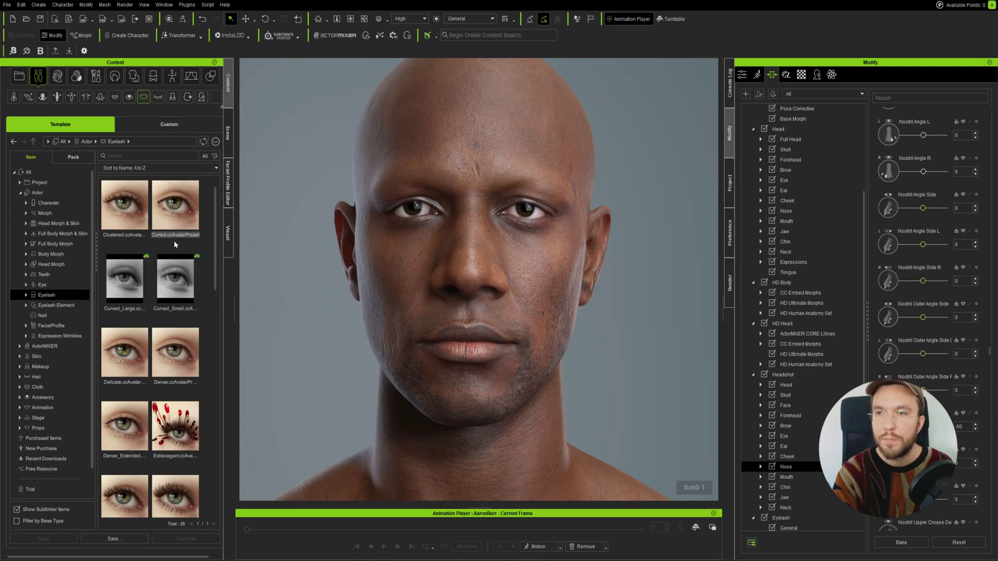
# Give the character Dense eyelashes and raise the lashes' Diffuse Strength to about 0.5.
pyautogui.moveTo(121, 210); pyautogui.dragTo(470, 240)
pyautogui.moveTo(182, 362); pyautogui.dragTo(527, 207)
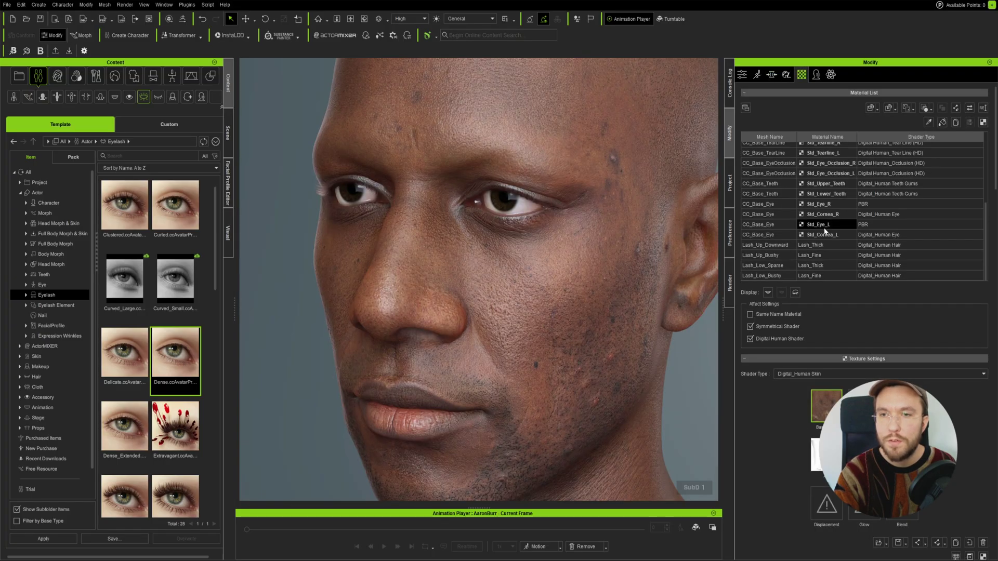
pyautogui.scroll(-8, 762, 436)
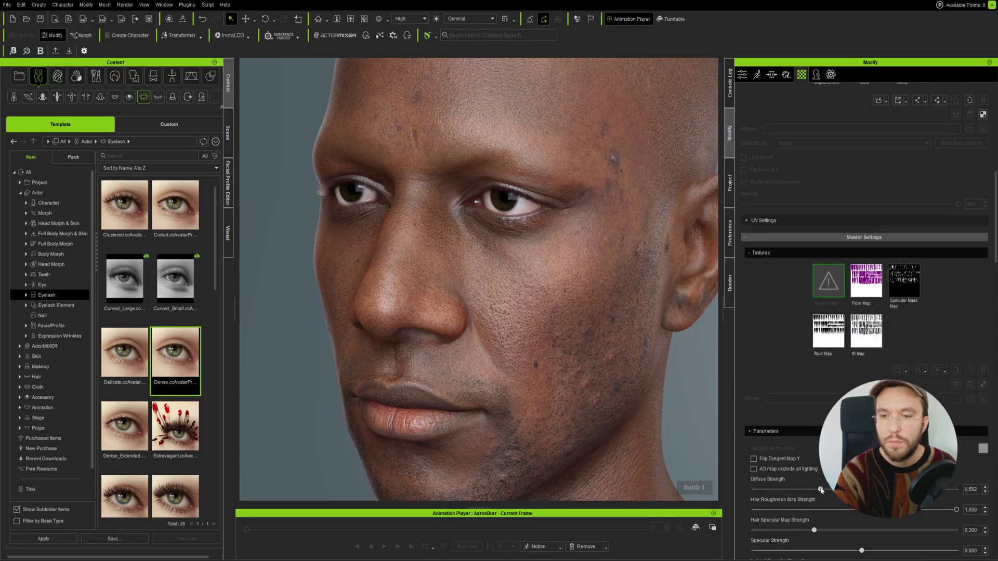
pyautogui.moveTo(765, 490); pyautogui.dragTo(806, 447)
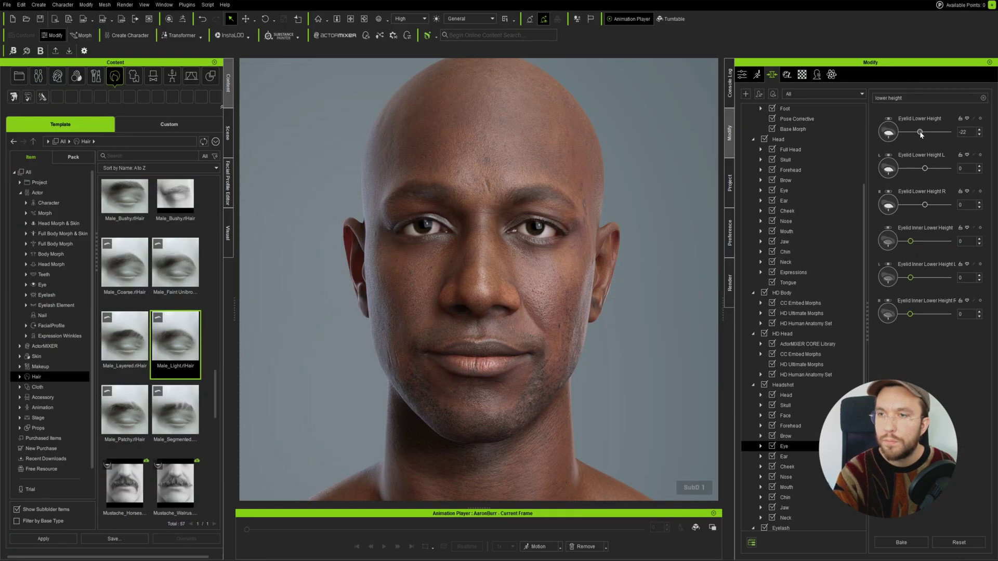
# Raise Eyelid Lower Height, then search the morphs for 'eyelid u'.
pyautogui.moveTo(920, 134); pyautogui.dragTo(935, 134)
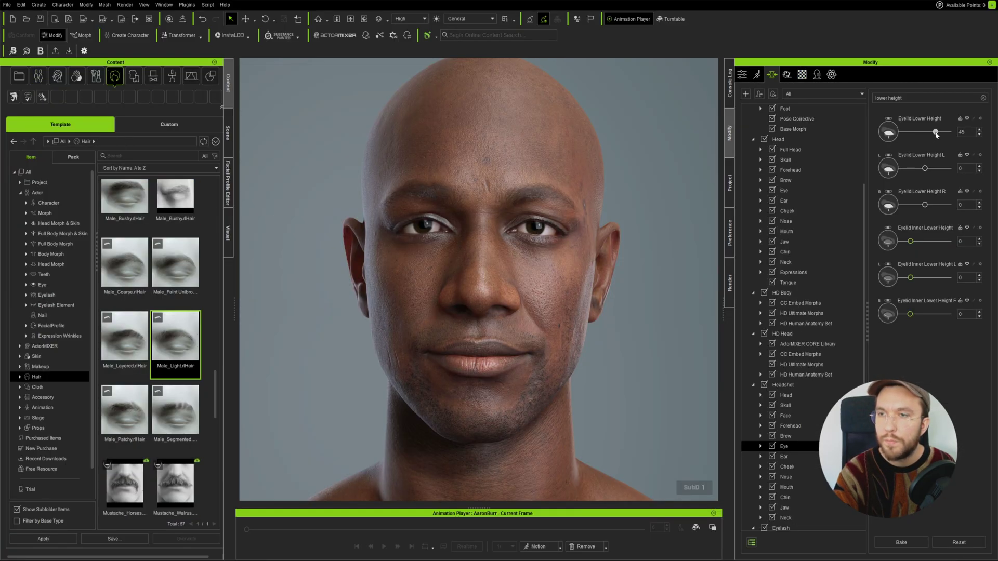
pyautogui.hotkey('ctrl', 'a')
pyautogui.write('eyelid u')
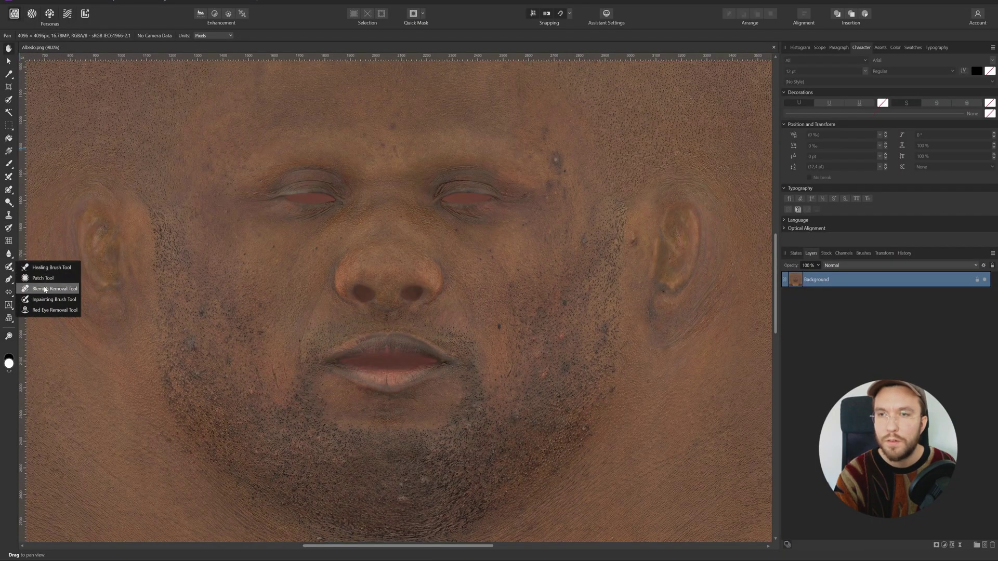
# Inpaint away the blemishes above the eye and on the temple of the Albedo texture.
pyautogui.click(54, 299)
pyautogui.keyDown('ctrl'); pyautogui.keyDown('alt'); pyautogui.moveTo(345, 170); pyautogui.dragTo(345, 170); pyautogui.keyUp('alt'); pyautogui.keyUp('ctrl')
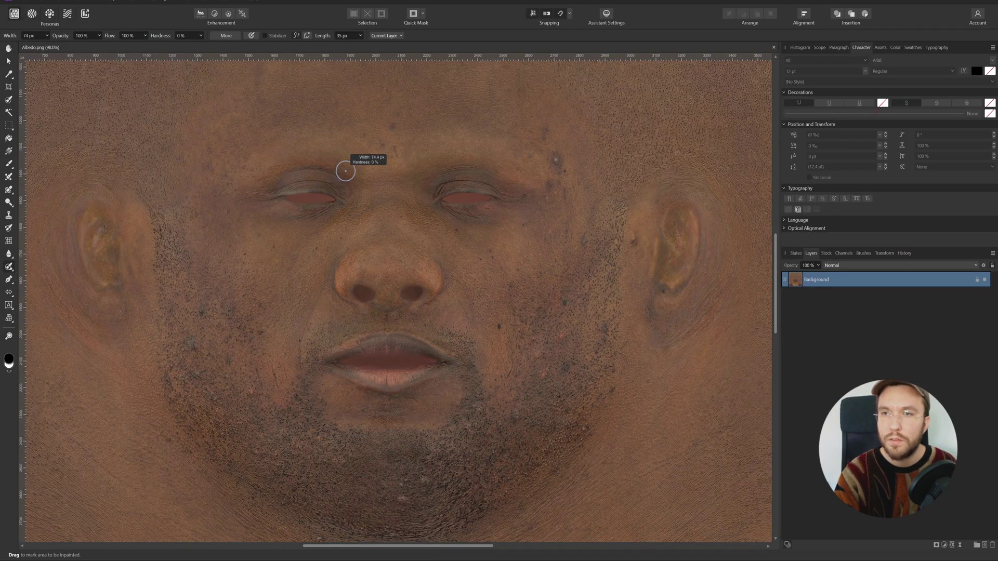
pyautogui.moveTo(392, 129); pyautogui.dragTo(338, 135, button='middle')
pyautogui.moveTo(501, 158); pyautogui.dragTo(501, 200)
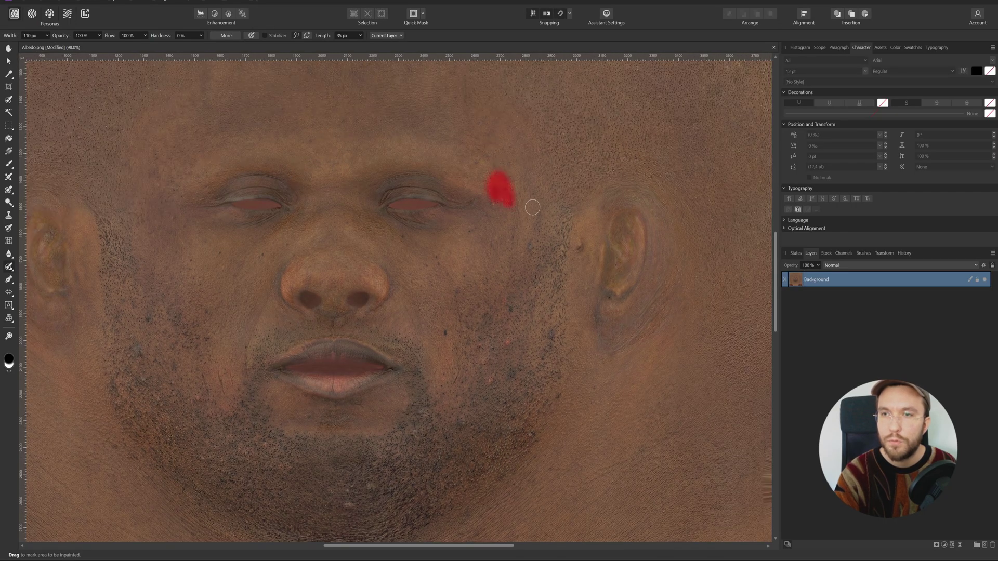
pyautogui.keyDown('ctrl'); pyautogui.keyDown('alt'); pyautogui.moveTo(441, 240); pyautogui.dragTo(441, 240); pyautogui.keyUp('alt'); pyautogui.keyUp('ctrl')
pyautogui.moveTo(167, 176); pyautogui.dragTo(167, 179)
pyautogui.press('s')
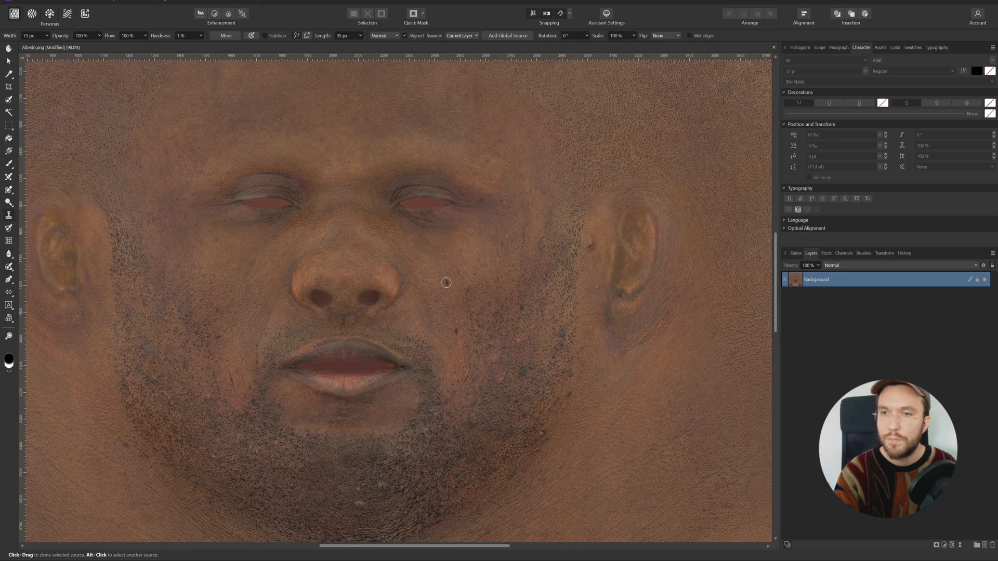
# Export the cleaned face texture as a JPEG.
pyautogui.click(26, 1)
pyautogui.click(130, 217)
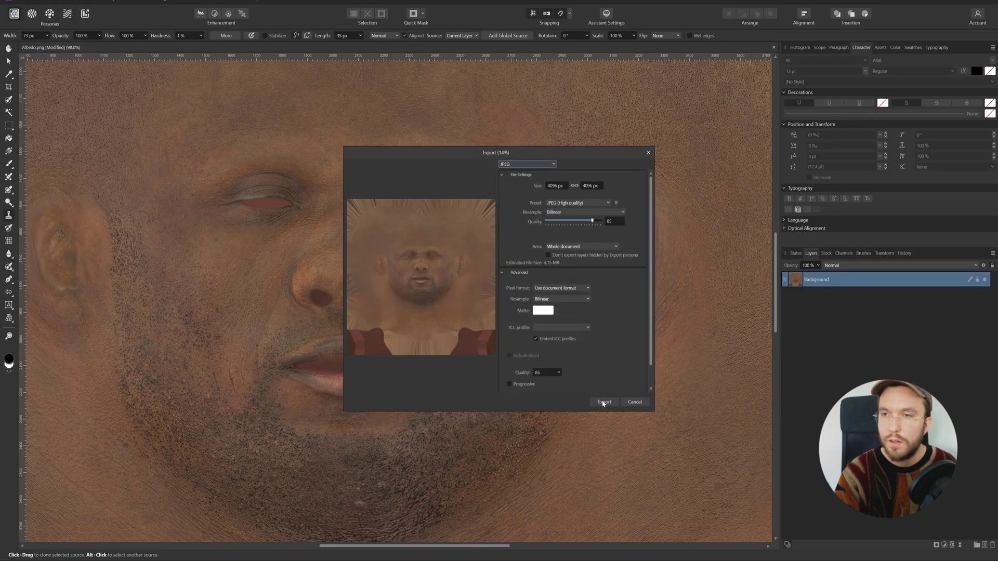
pyautogui.click(603, 402)
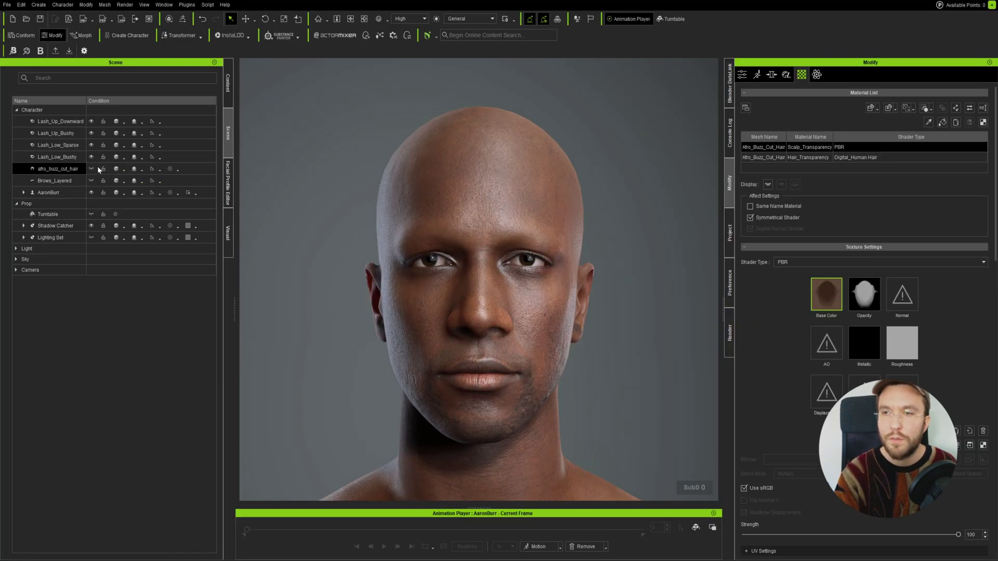
# Show afro_buzz_cut_hair, select Brows_Layered, orbit around the head and stop the animation.
pyautogui.click(91, 170)
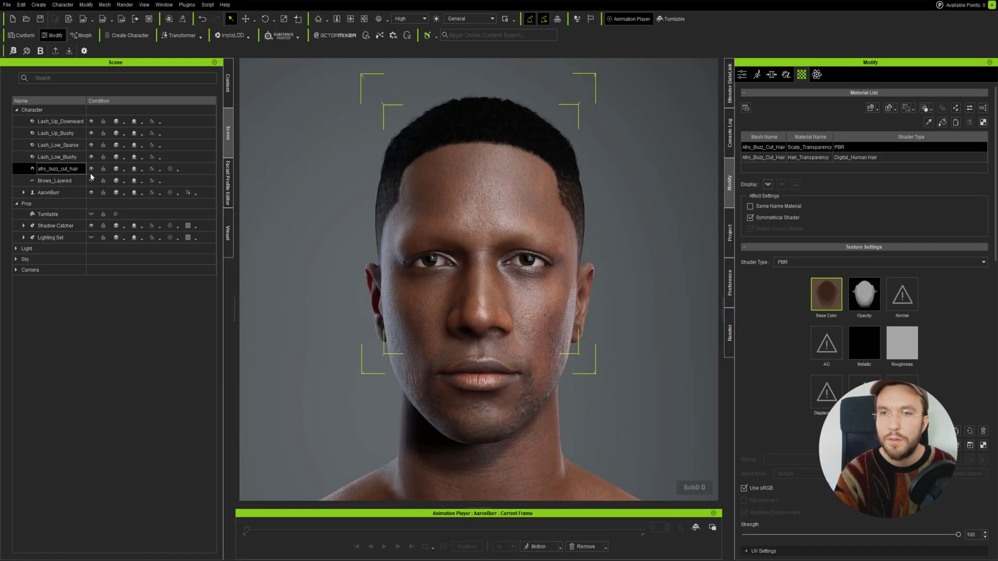
pyautogui.click(91, 182)
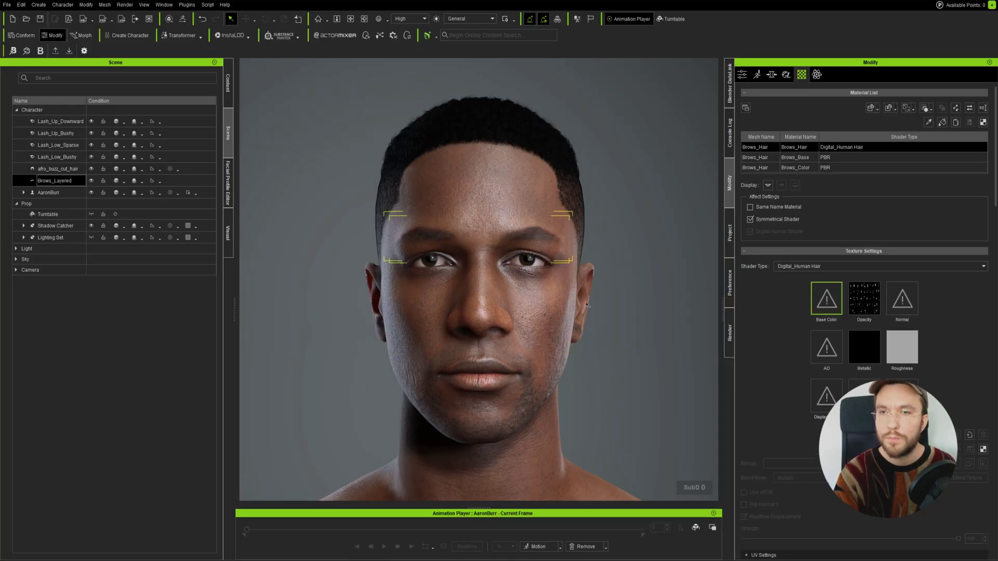
pyautogui.moveTo(579, 349); pyautogui.dragTo(472, 347, button='right')
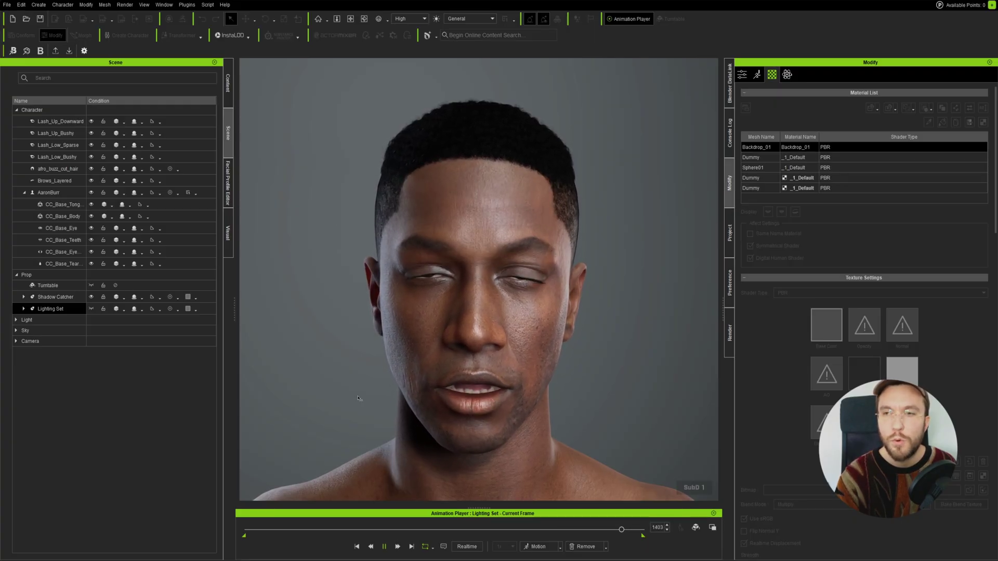
pyautogui.click(612, 529)
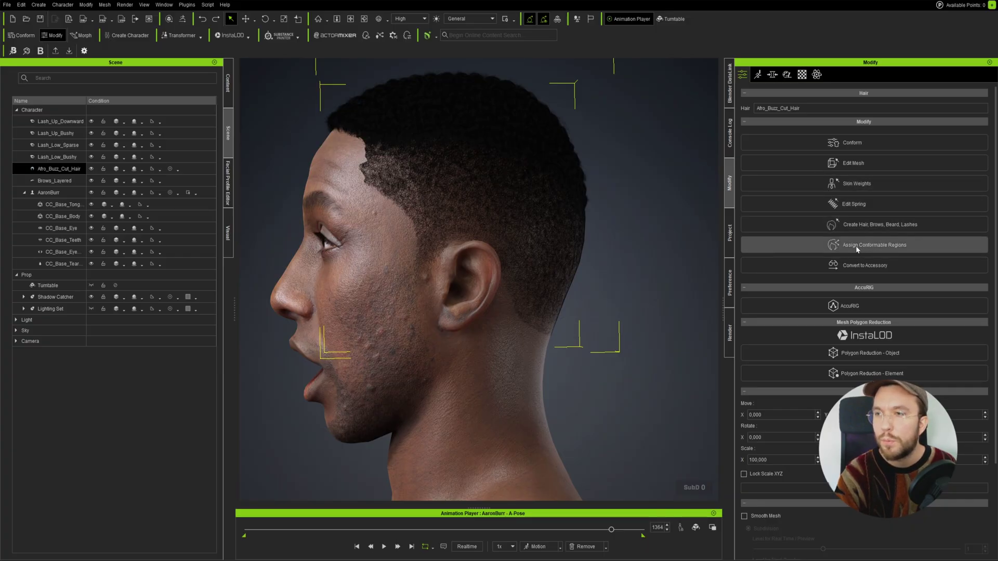
# Assign active conformable regions to the buzz-cut hair and apply them.
pyautogui.click(857, 248)
pyautogui.moveTo(375, 234); pyautogui.dragTo(364, 235, button='right')
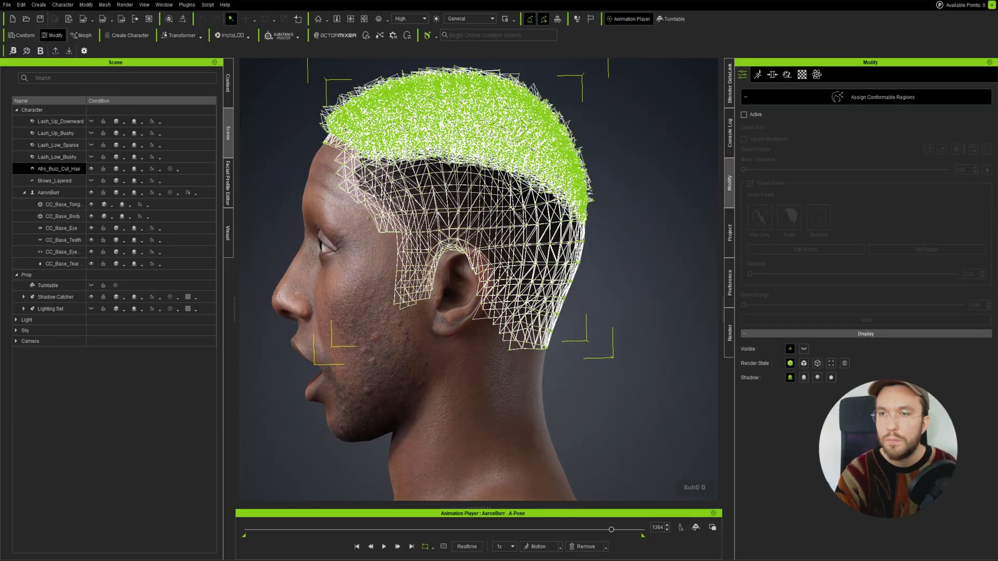
pyautogui.click(744, 115)
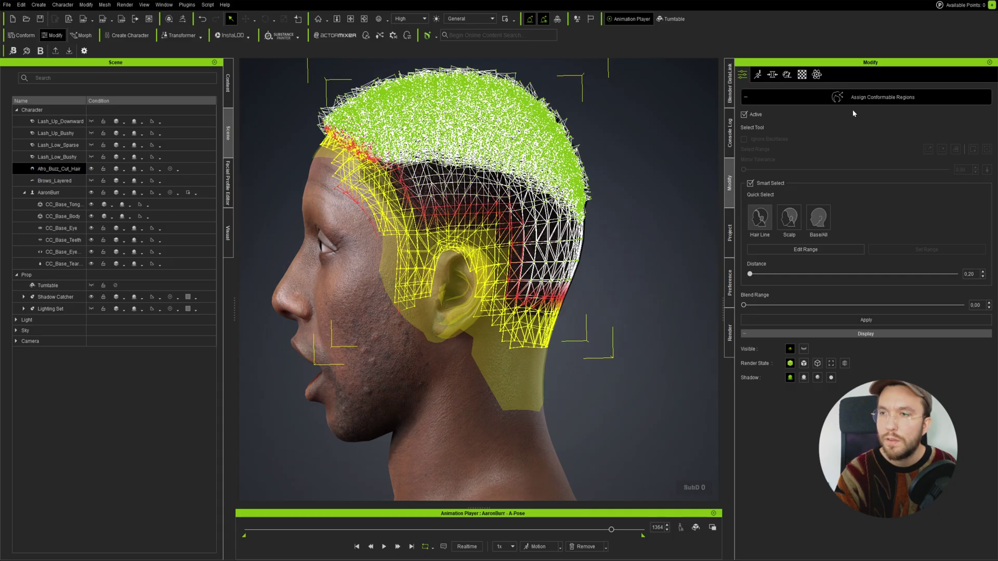
pyautogui.click(858, 98)
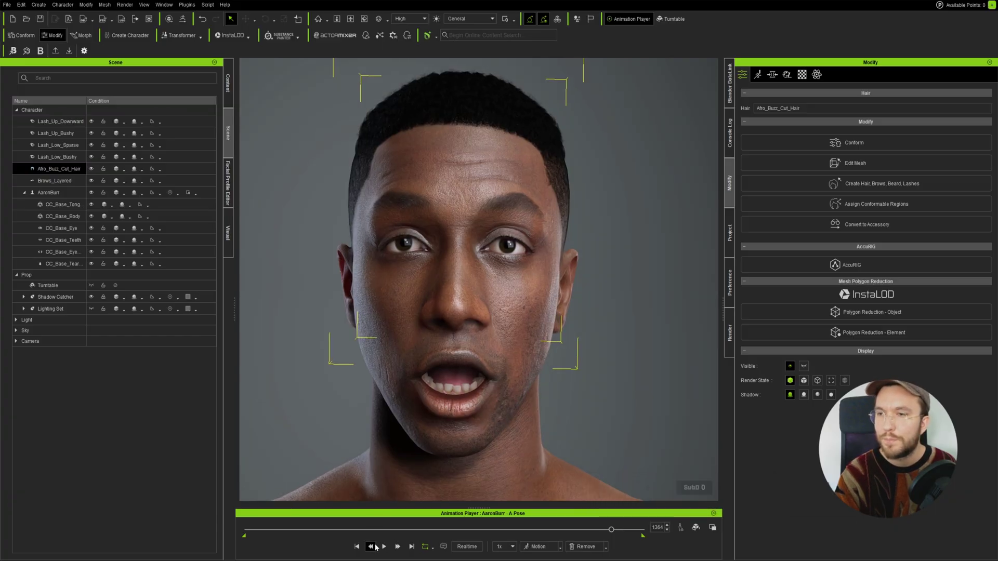
# Scrub the timeline to a neutral face and turn the head to a three-quarter view.
pyautogui.moveTo(611, 530)
pyautogui.mouseDown()
pyautogui.moveTo(591, 531)
pyautogui.moveTo(618, 530)
pyautogui.mouseUp()
pyautogui.click(533, 408)
pyautogui.moveTo(533, 409); pyautogui.dragTo(519, 429, button='right')
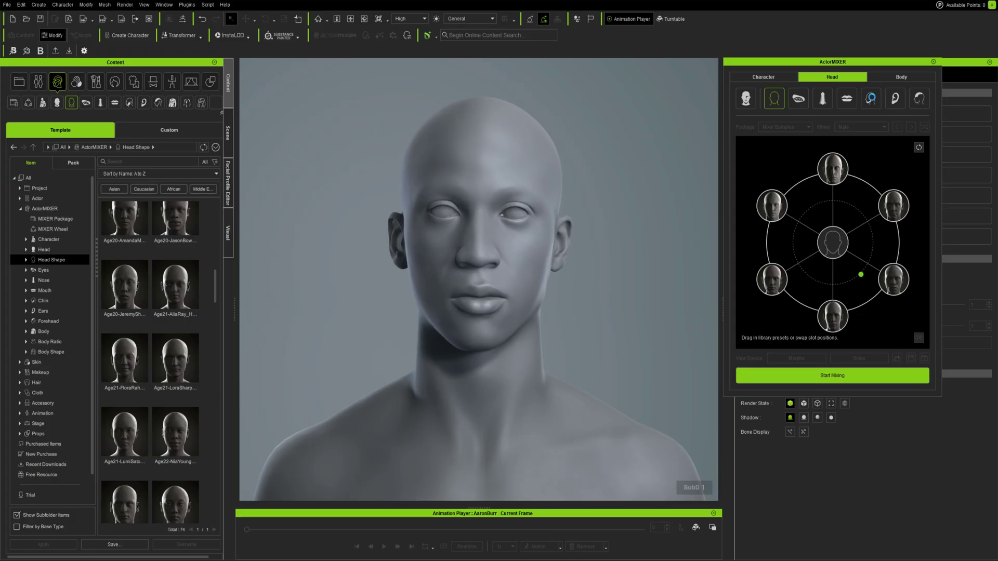
# Blend the ActorMIXER chin toward another preset, then list overall skin presets like Female African.
pyautogui.click(872, 98)
pyautogui.moveTo(861, 274); pyautogui.dragTo(805, 266)
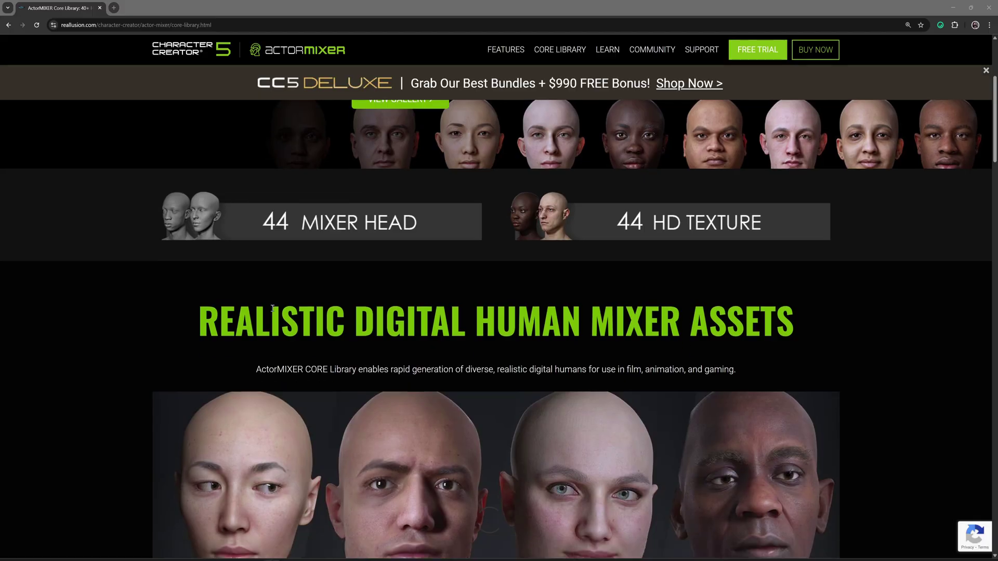
pyautogui.scroll(-3, 994, 115)
pyautogui.moveTo(994, 115); pyautogui.dragTo(980, 281)
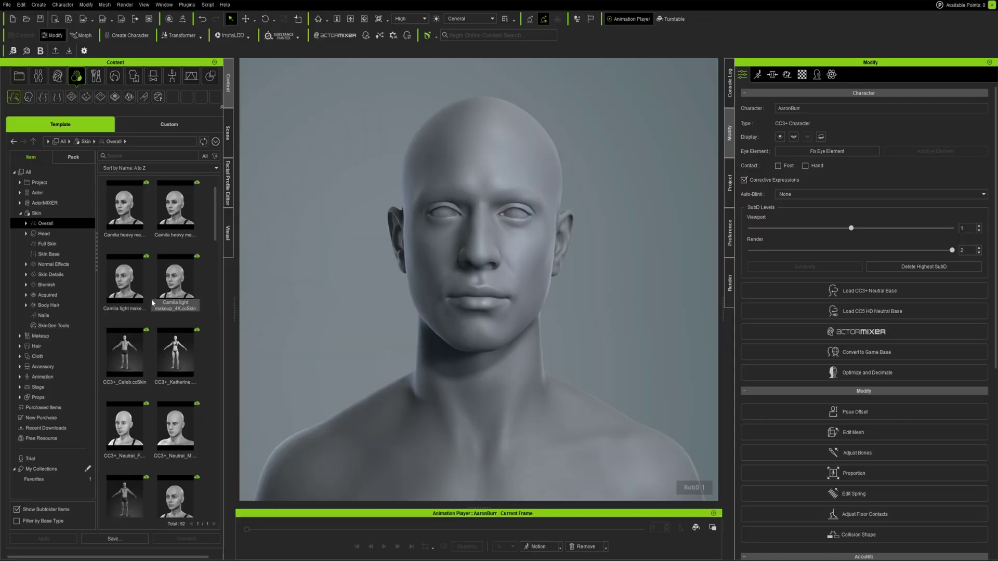
pyautogui.scroll(-3, 164, 343)
pyautogui.scroll(-5, 164, 343)
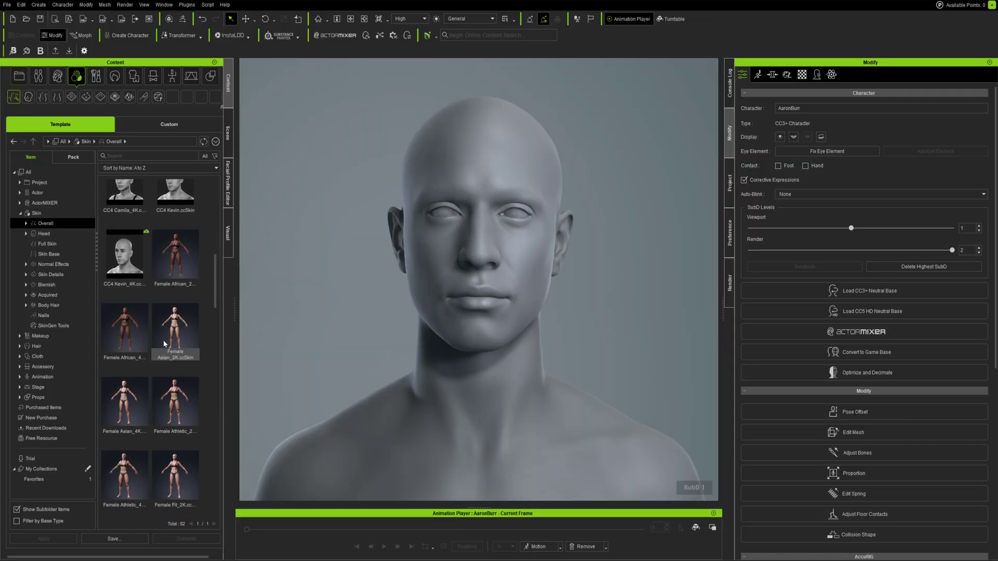
pyautogui.scroll(-3, 163, 344)
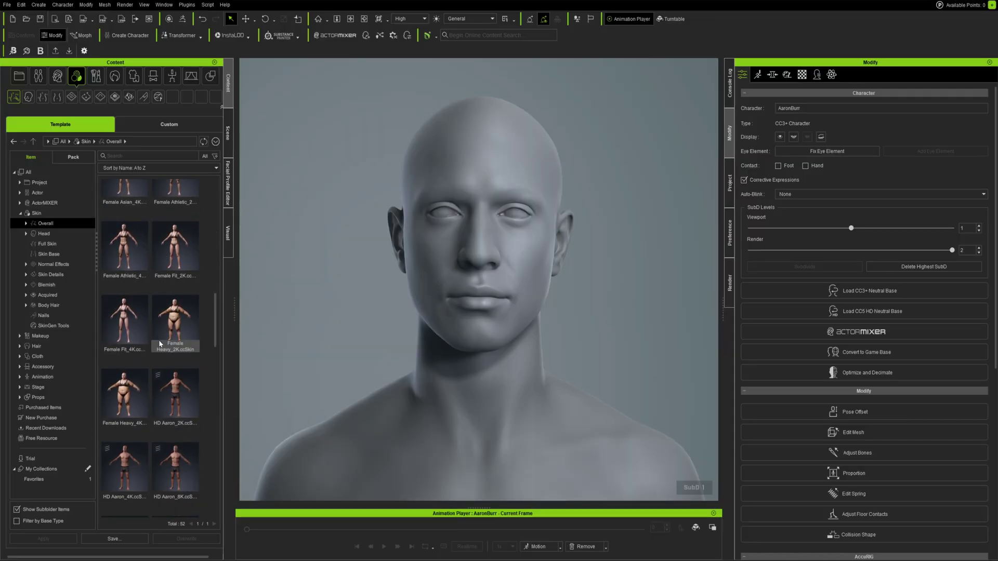